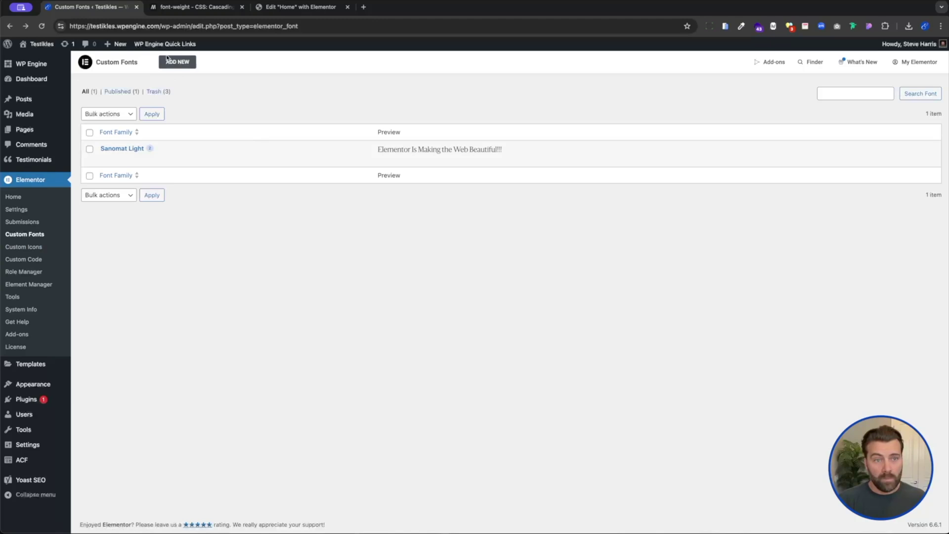
# Step: Start a new custom font and name its family Geist
pyautogui.click(182, 65)
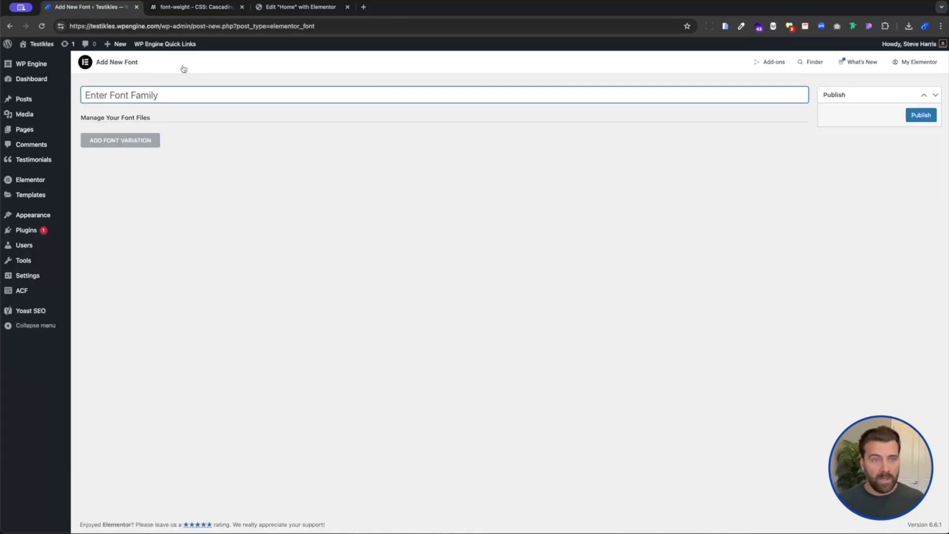
pyautogui.write('G')
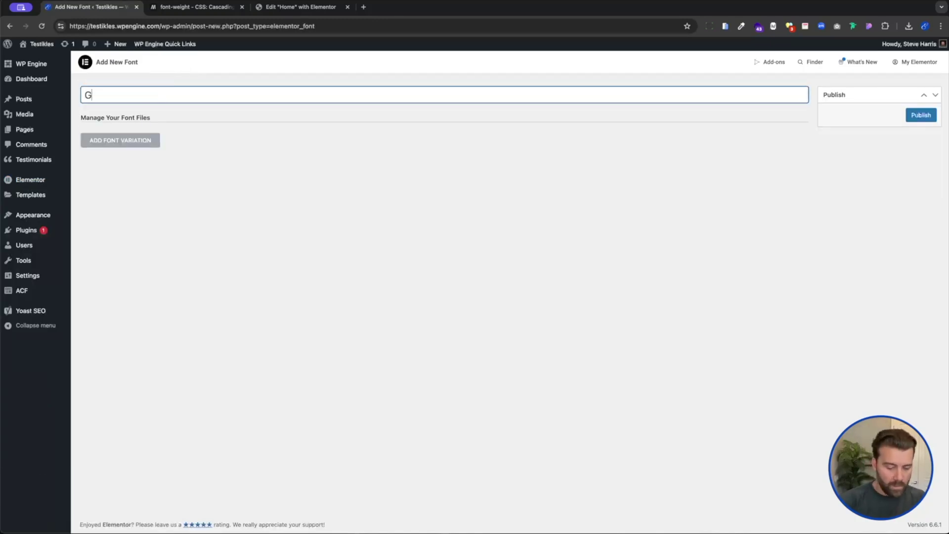
pyautogui.write('eist')
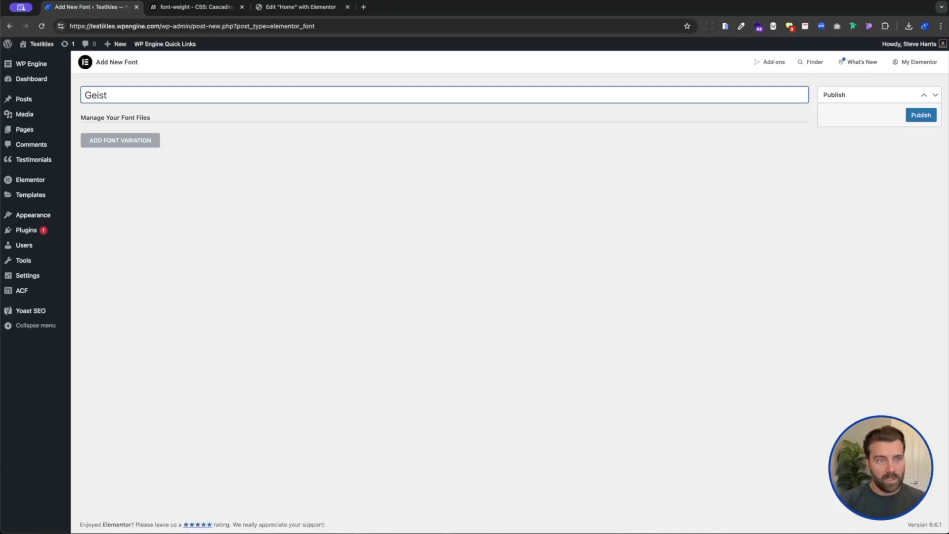
pyautogui.click(275, 203)
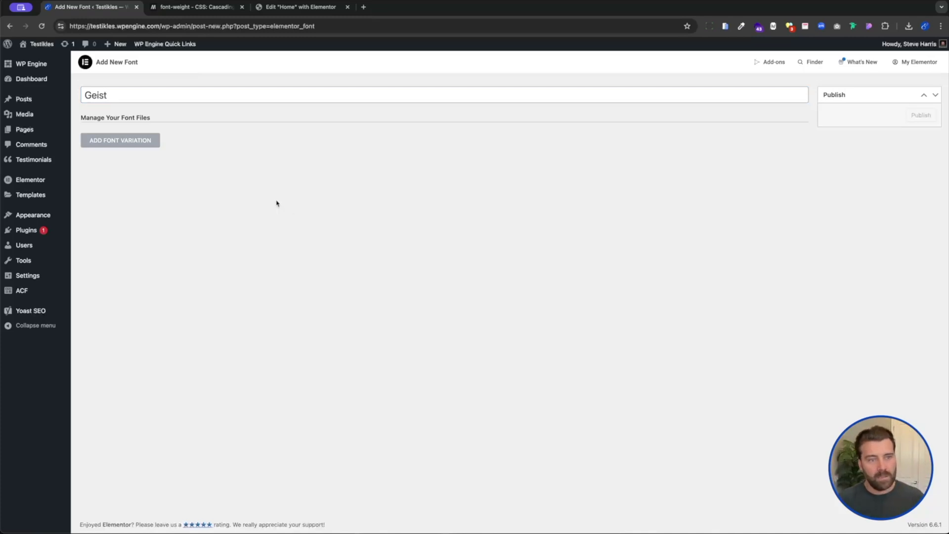
# Step: Add an empty font variation and review its Weight and Style options without changing them
pyautogui.click(101, 142)
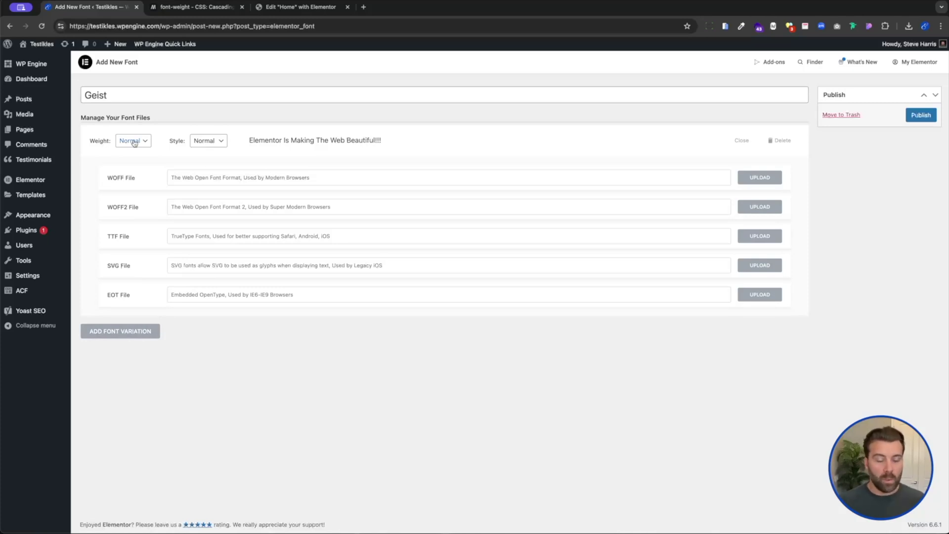
pyautogui.click(205, 143)
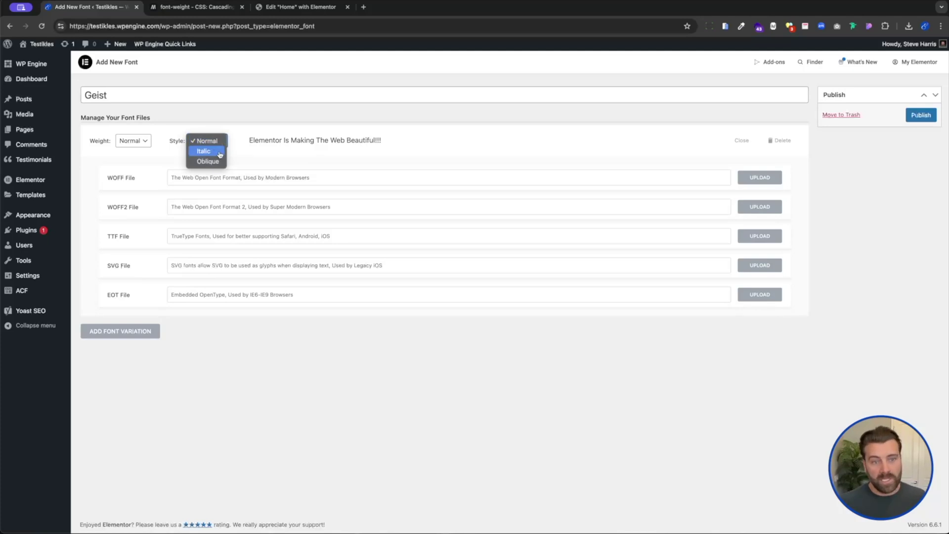
pyautogui.click(150, 146)
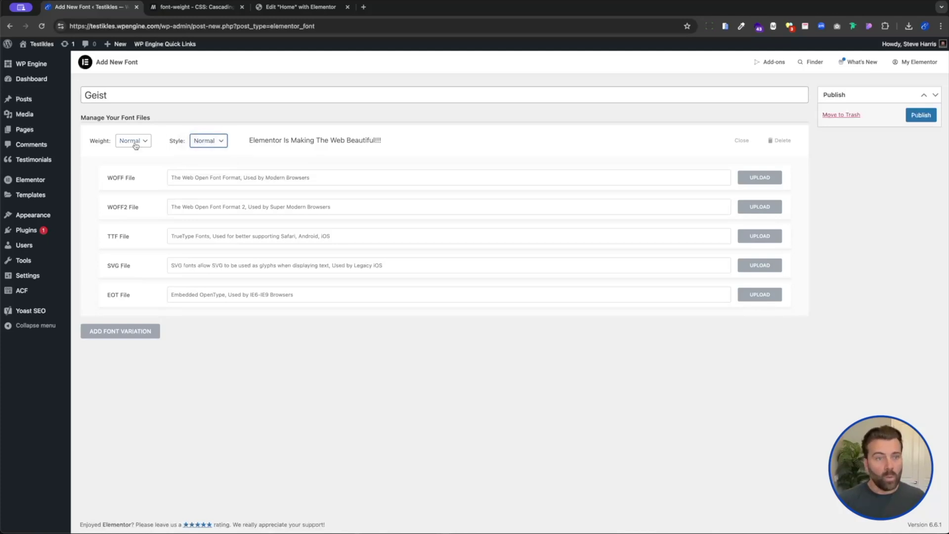
pyautogui.click(134, 141)
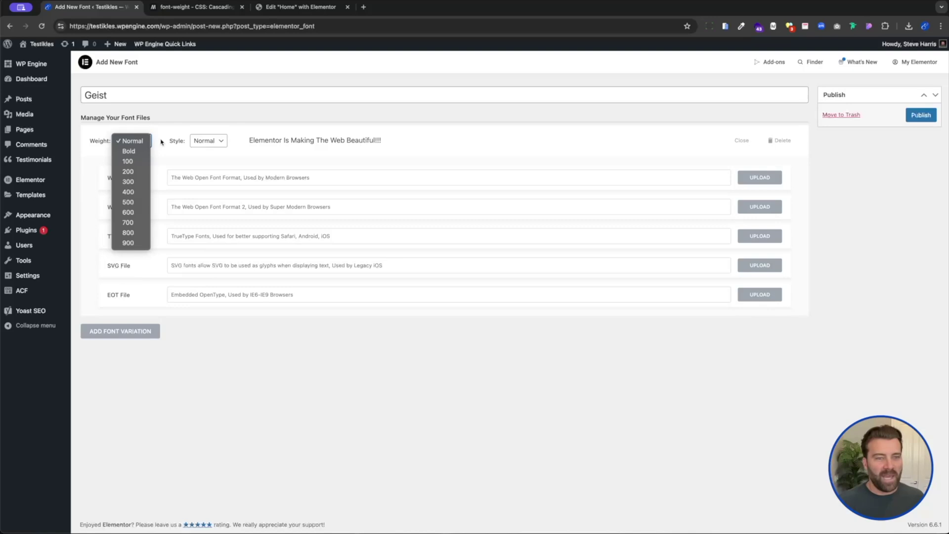
pyautogui.click(160, 142)
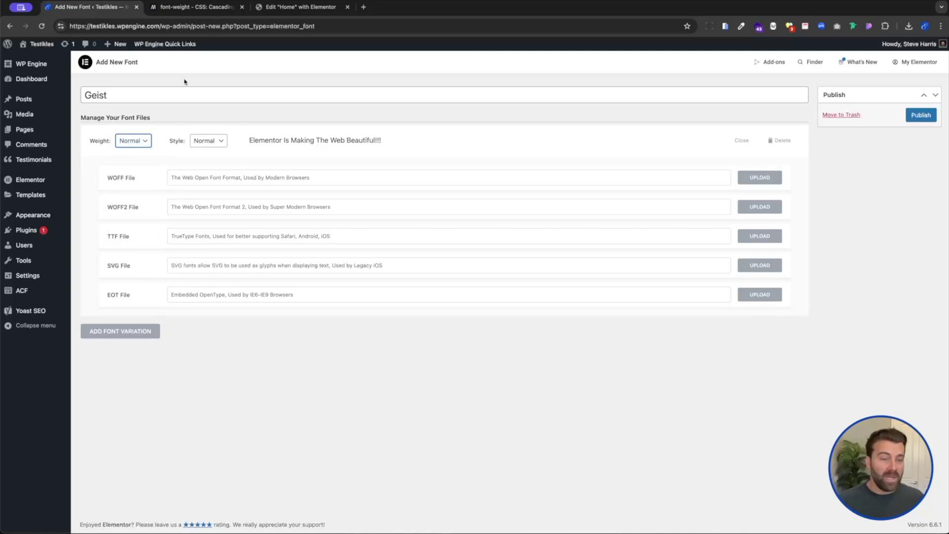
pyautogui.press('super+Tab')
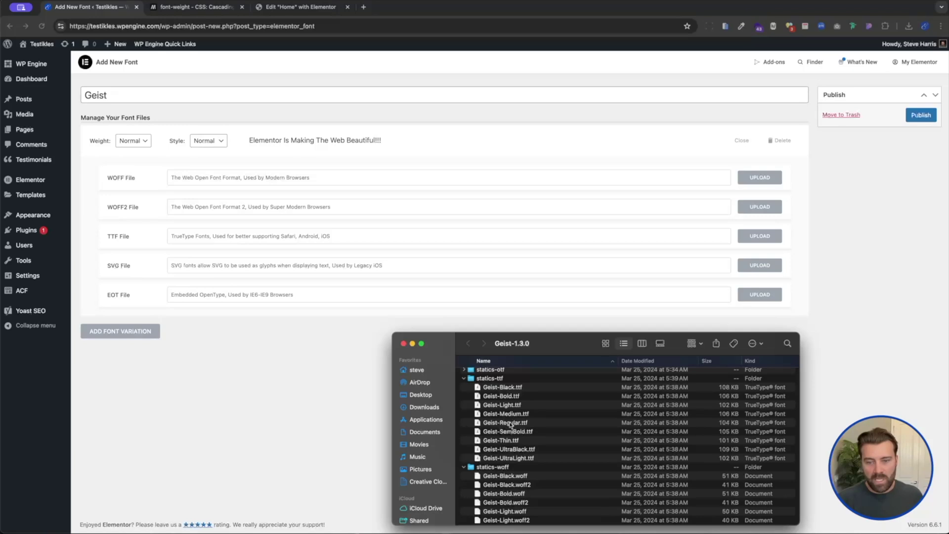
# Step: On MDN's font-weight page, find the weight names: Thin for 100, Normal for 400, Black for 900
pyautogui.click(166, 11)
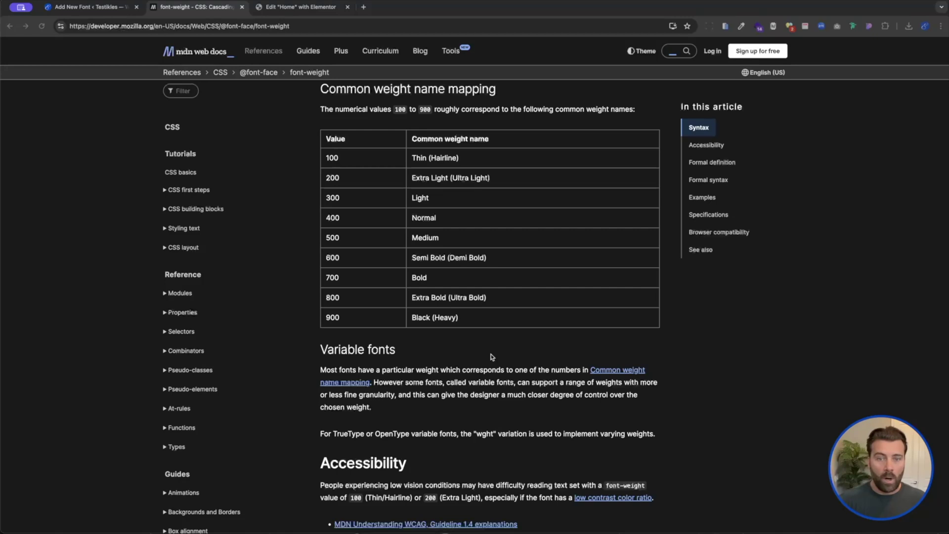
pyautogui.doubleClick(418, 158)
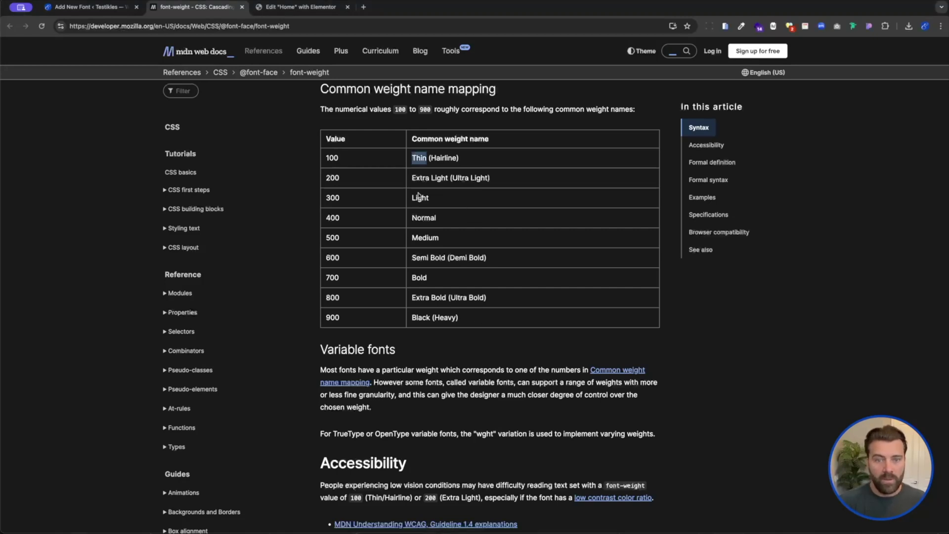
pyautogui.doubleClick(424, 218)
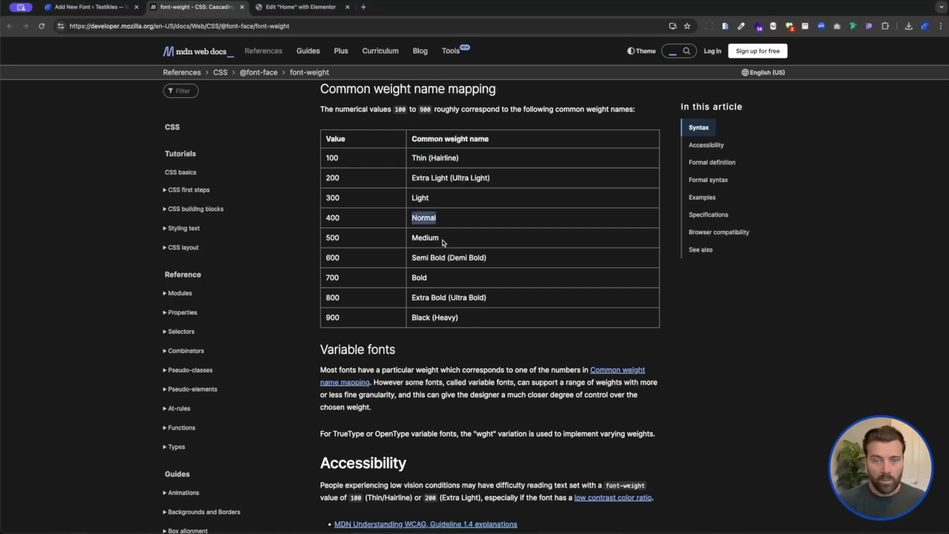
pyautogui.doubleClick(418, 318)
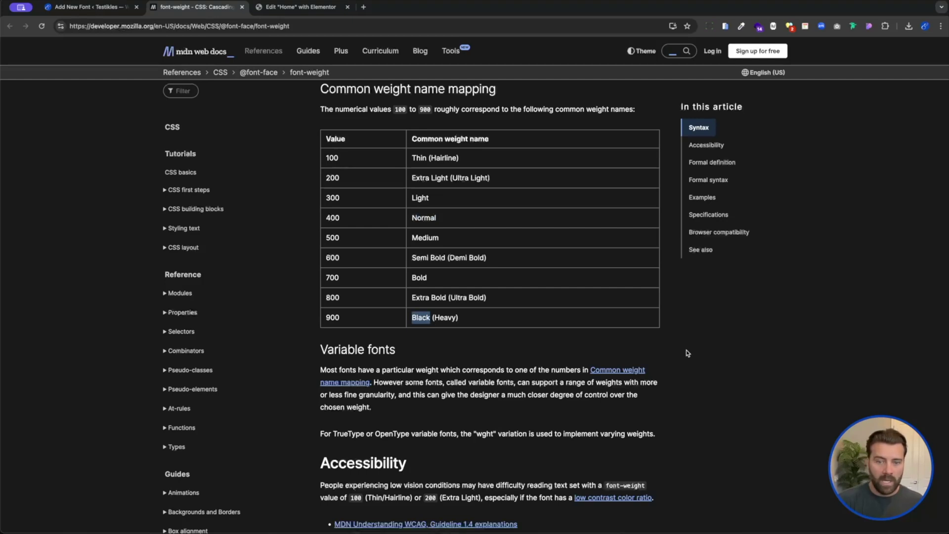
# Step: Back on Add New Font, set the Geist variation's weight to 100
pyautogui.click(73, 8)
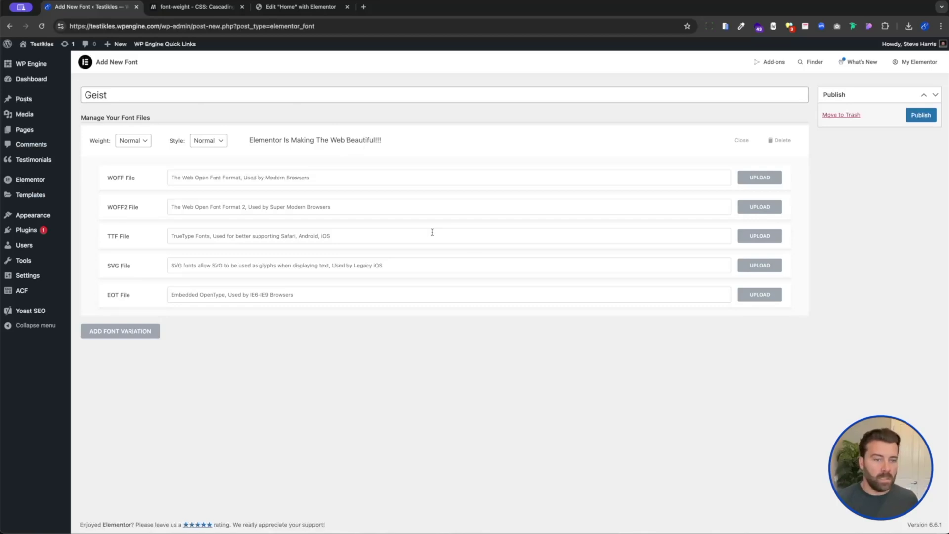
pyautogui.press('1')
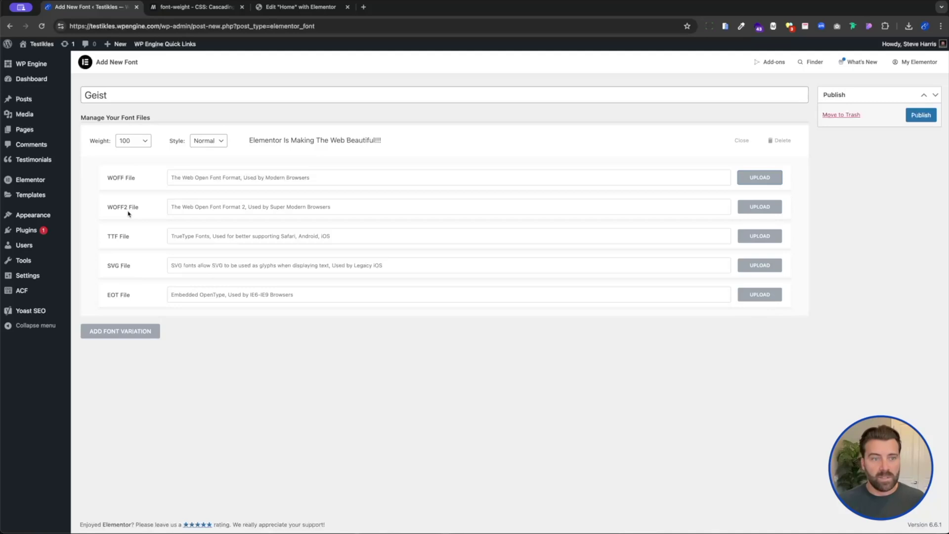
# Step: Upload Geist-Thin.woff as the weight 100 WOFF file
pyautogui.click(748, 181)
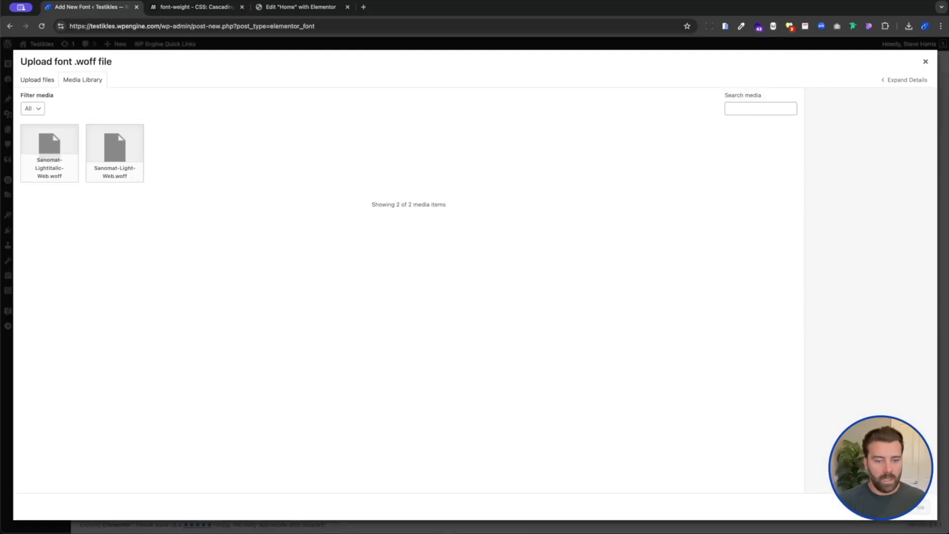
pyautogui.press('super+Tab')
pyautogui.scroll(1, 479, 429)
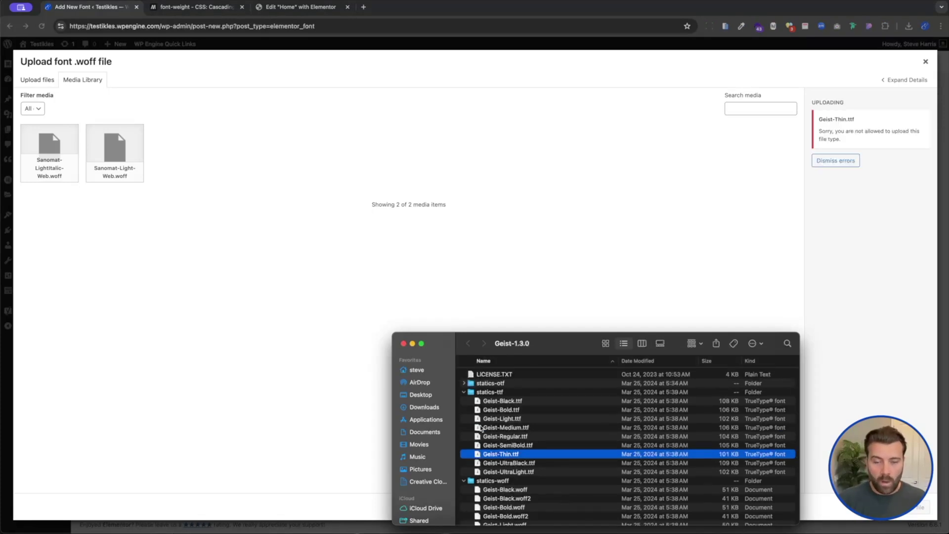
pyautogui.scroll(-8, 480, 428)
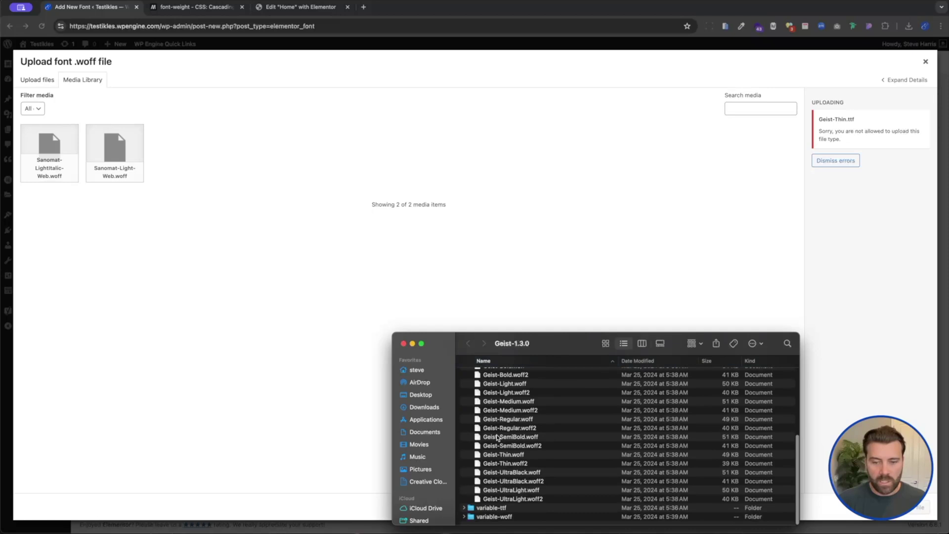
pyautogui.click(504, 455)
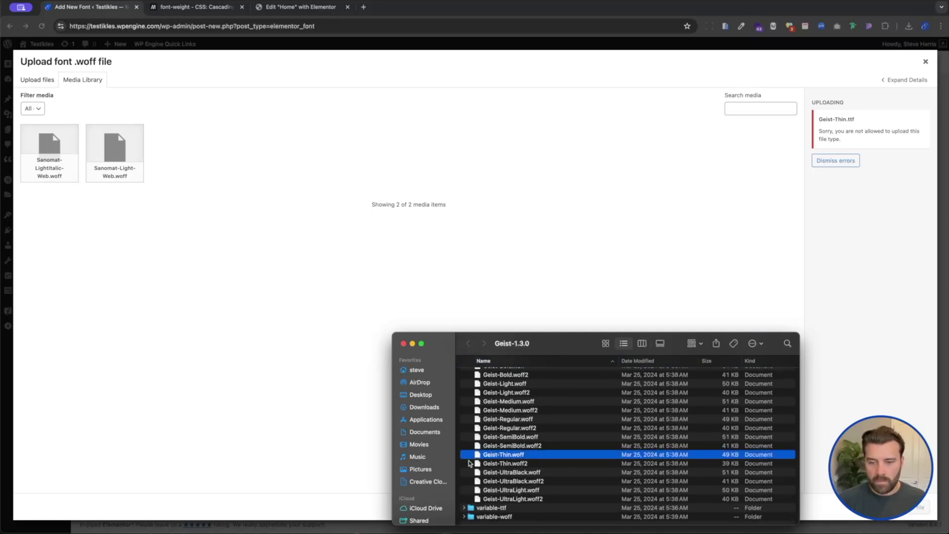
pyautogui.doubleClick(498, 456)
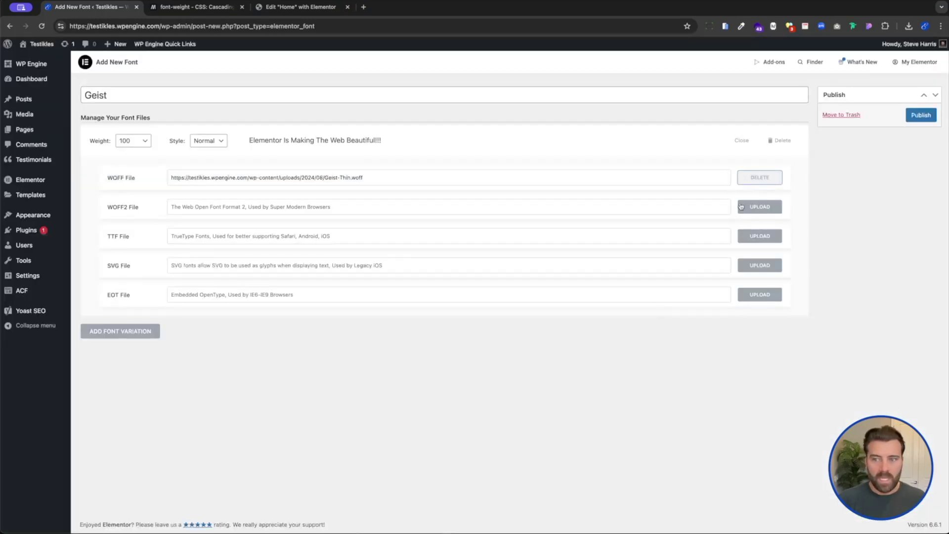
# Step: Upload Geist-Thin.woff2 as the weight 100 WOFF2 file
pyautogui.click(759, 208)
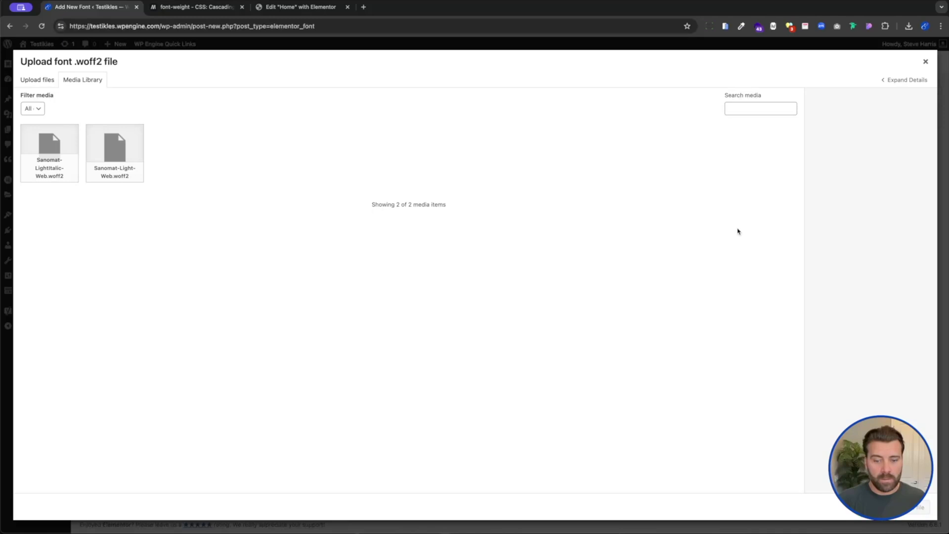
pyautogui.press('super+Tab')
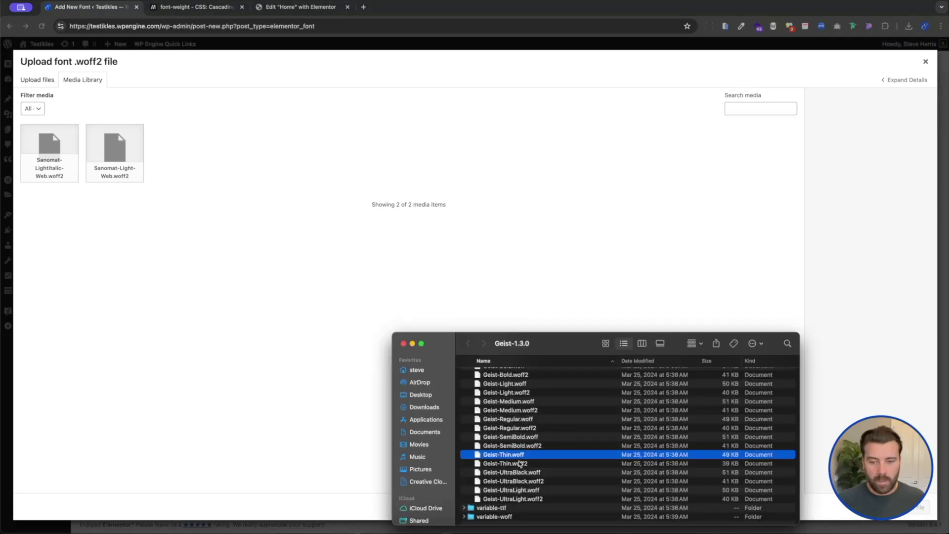
pyautogui.moveTo(517, 463); pyautogui.dragTo(223, 318)
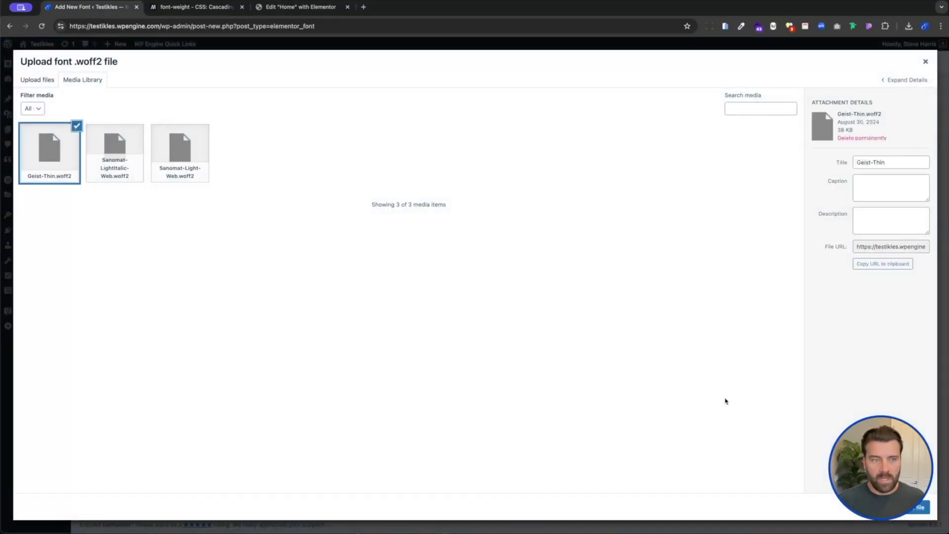
pyautogui.click(919, 507)
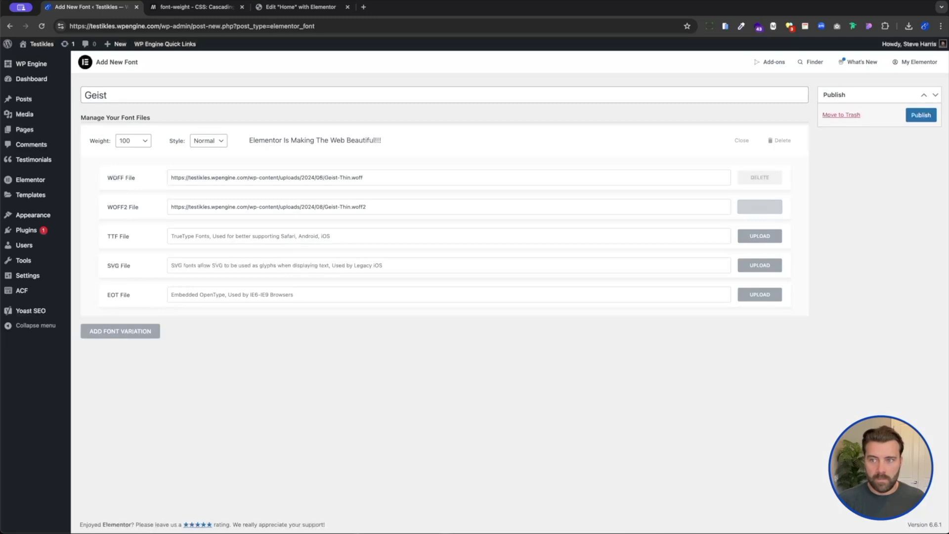
# Step: Add Geist-Thin.ttf to the weight 100 TTF slot and publish the Geist font
pyautogui.click(759, 237)
pyautogui.press('super+Tab')
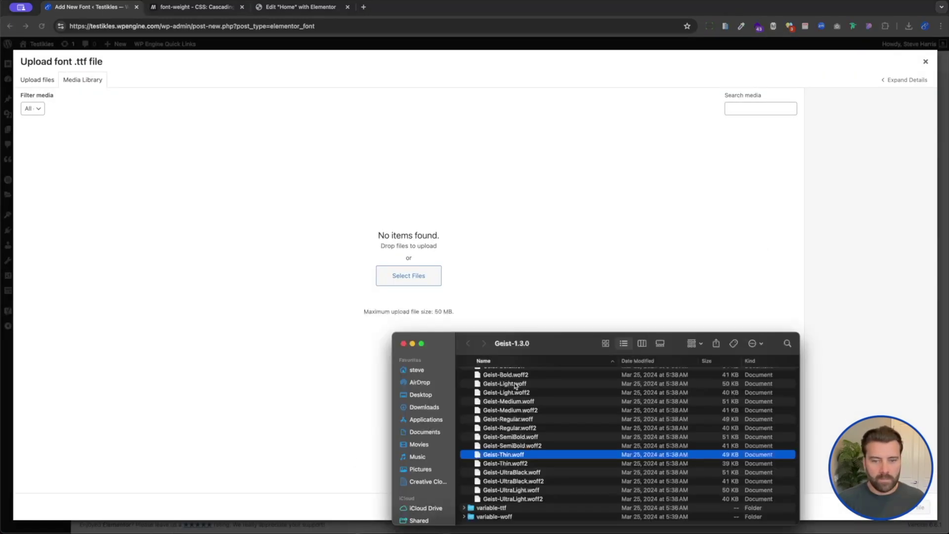
pyautogui.scroll(10, 564, 407)
pyautogui.moveTo(499, 454); pyautogui.dragTo(254, 267)
pyautogui.press('Return')
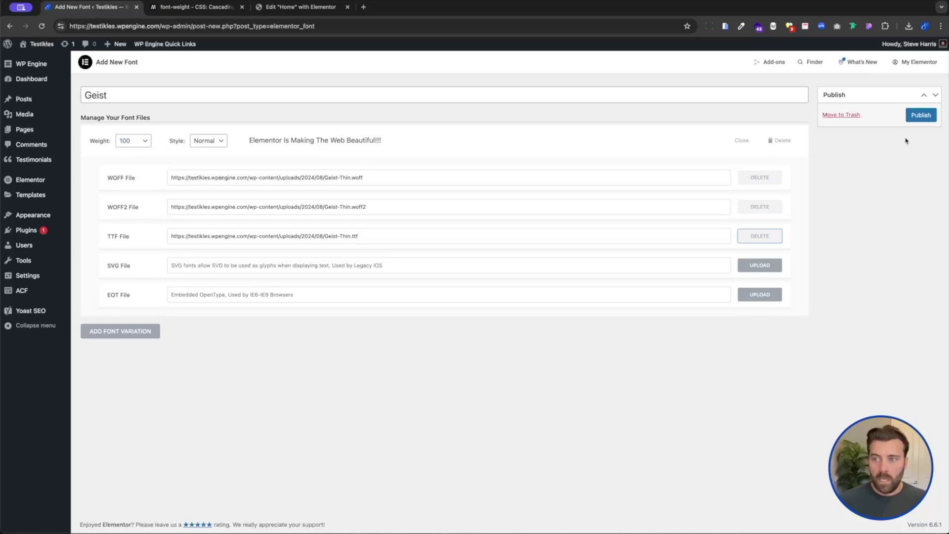
pyautogui.click(920, 116)
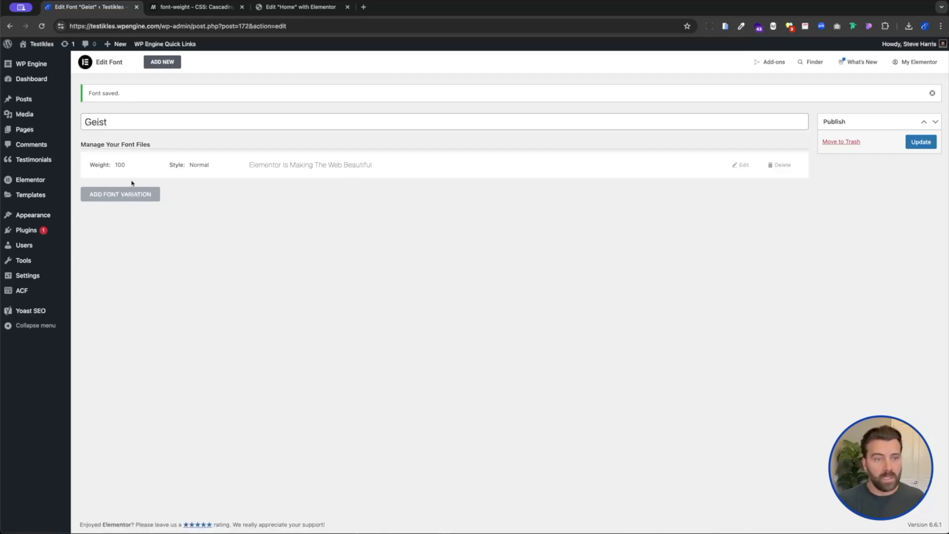
# Step: Add a second variation and upload Geist-Regular.woff as its WOFF file
pyautogui.click(109, 196)
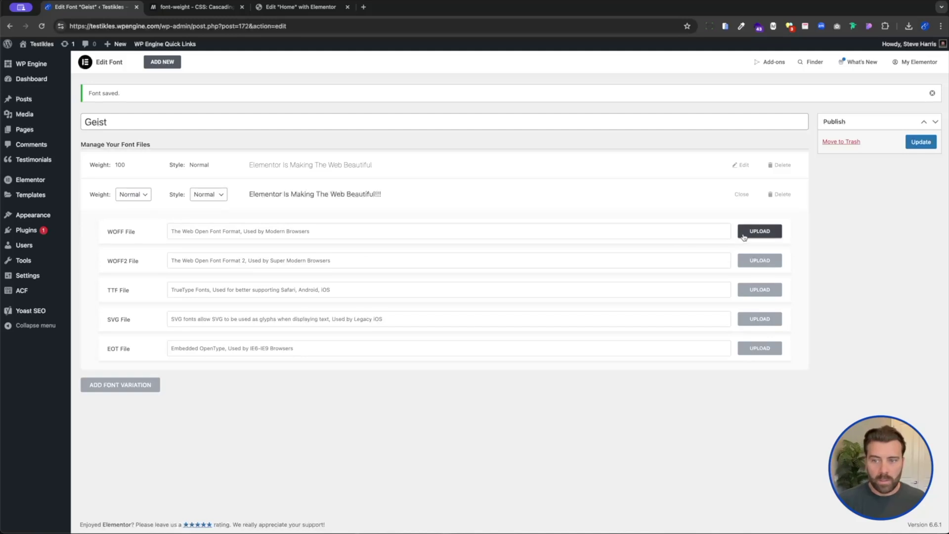
pyautogui.click(759, 231)
pyautogui.press('super+Tab')
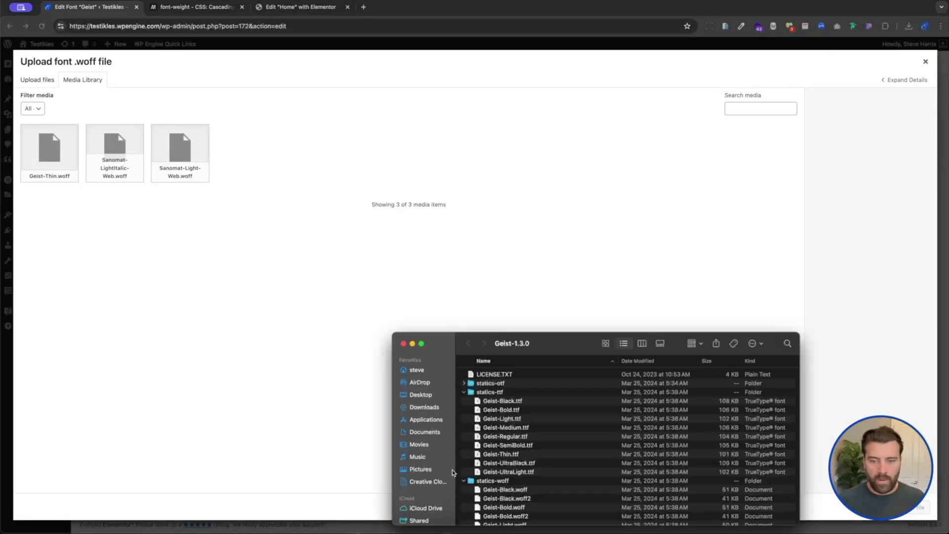
pyautogui.scroll(-2, 568, 445)
pyautogui.scroll(-5, 568, 448)
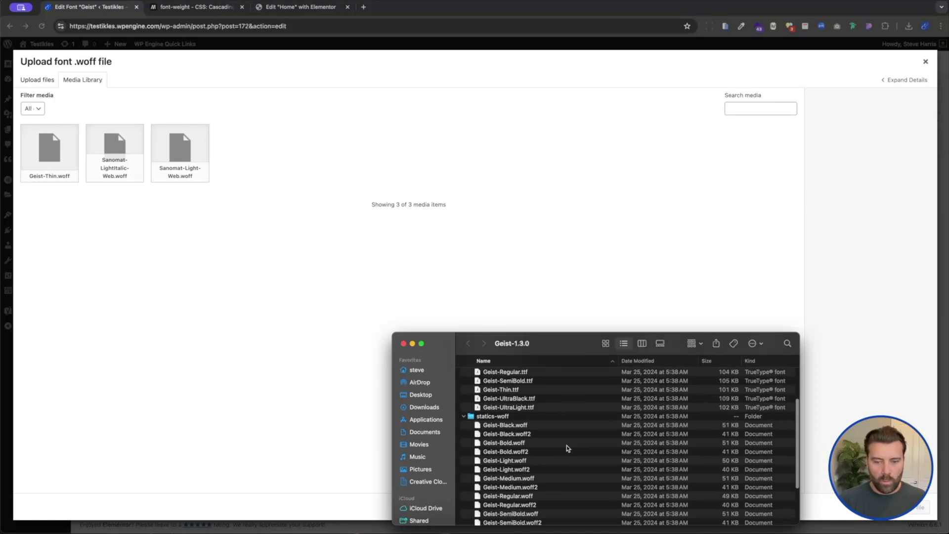
pyautogui.click(566, 468)
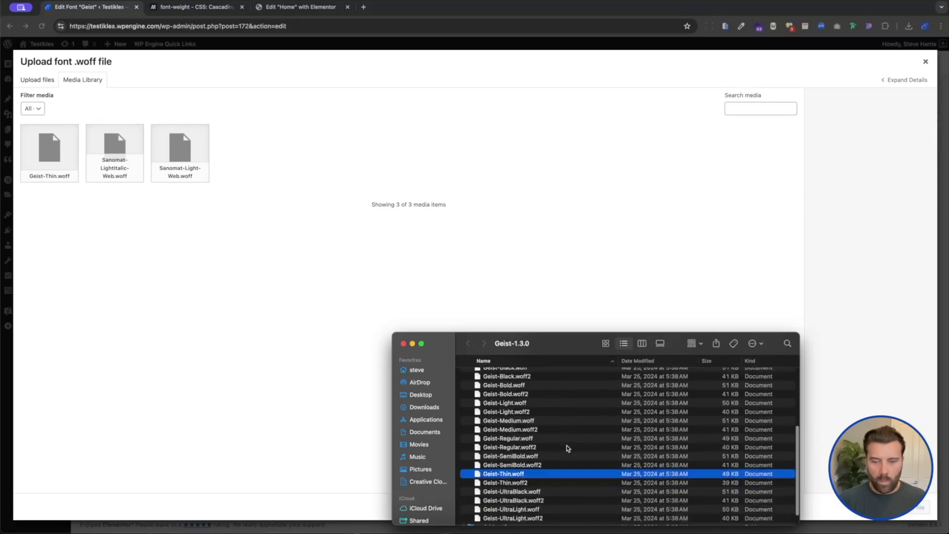
pyautogui.click(506, 434)
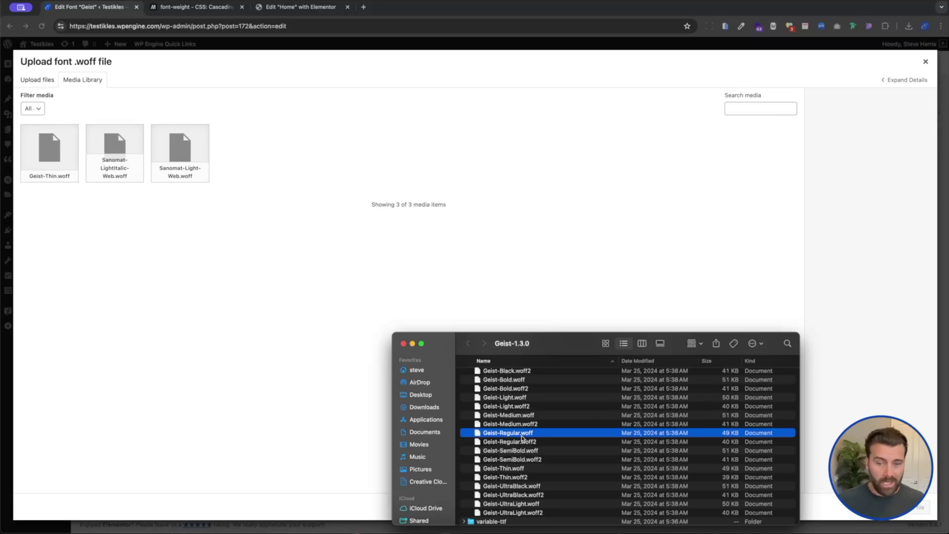
pyautogui.moveTo(521, 438); pyautogui.dragTo(160, 217)
pyautogui.click(913, 507)
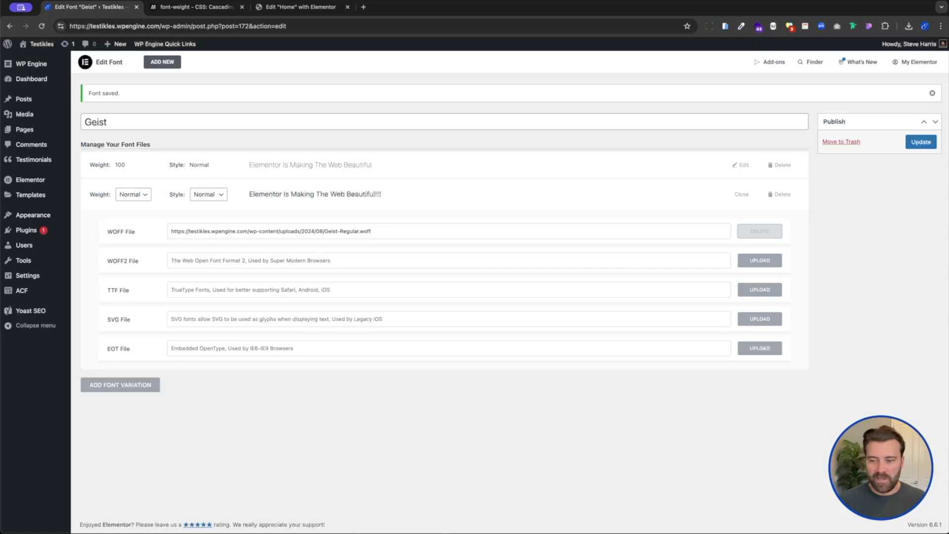
# Step: Set the second variation's weight to 400 and upload Geist-Regular.woff2 as its WOFF2
pyautogui.click(131, 195)
pyautogui.click(127, 247)
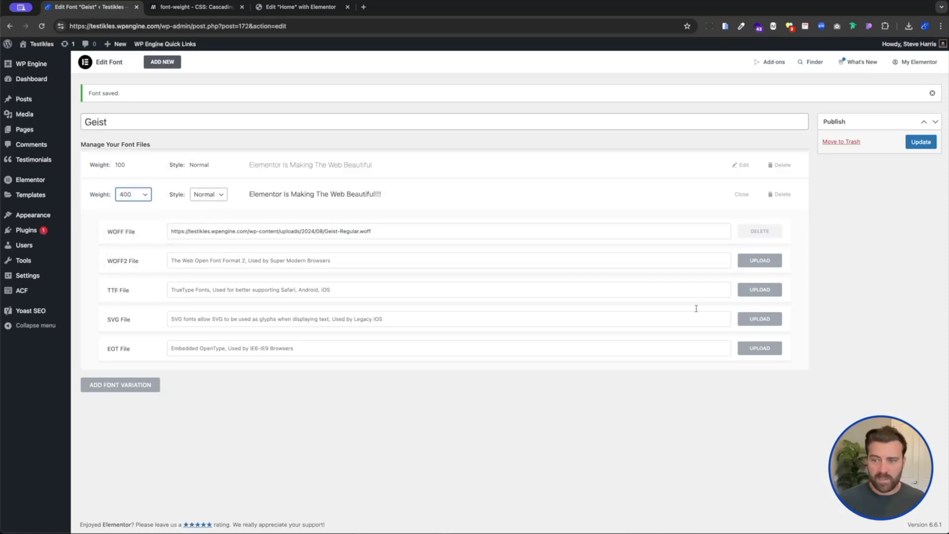
pyautogui.click(759, 260)
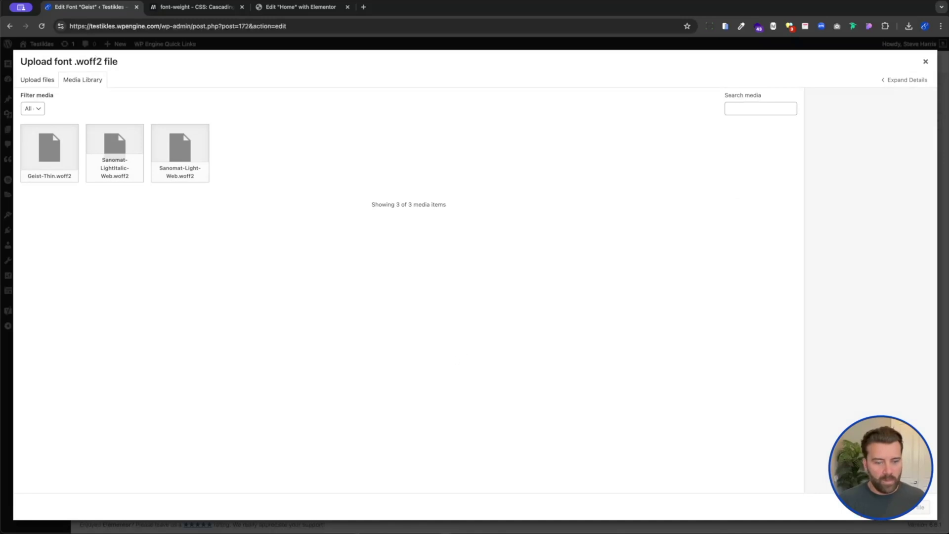
pyautogui.press('super+Tab')
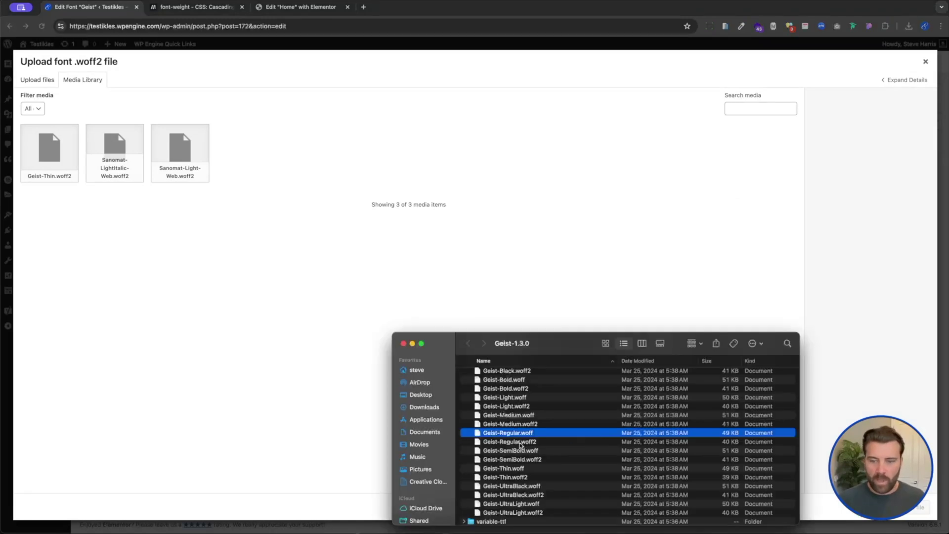
pyautogui.moveTo(520, 446); pyautogui.dragTo(170, 307)
pyautogui.press('Return')
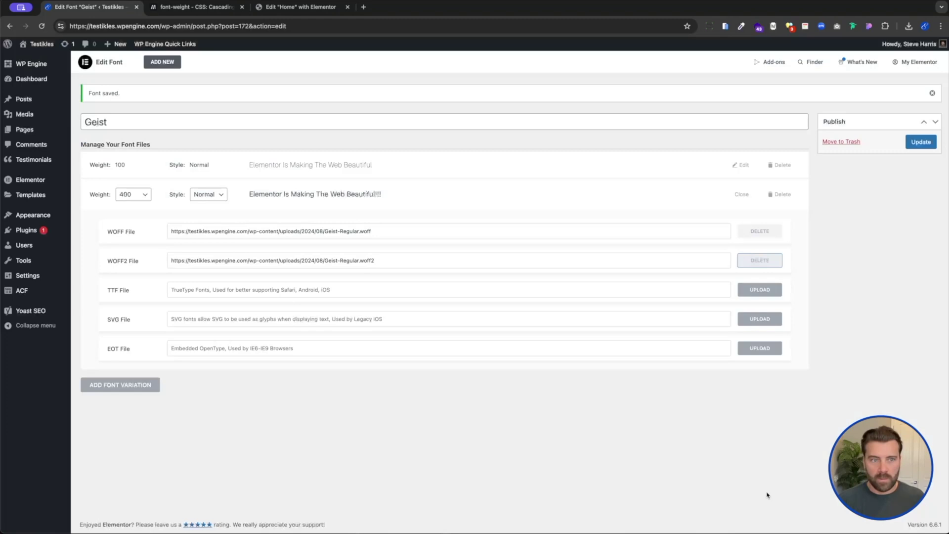
# Step: Upload Geist-Regular.ttf to the media library for the weight 400 TTF slot
pyautogui.click(750, 290)
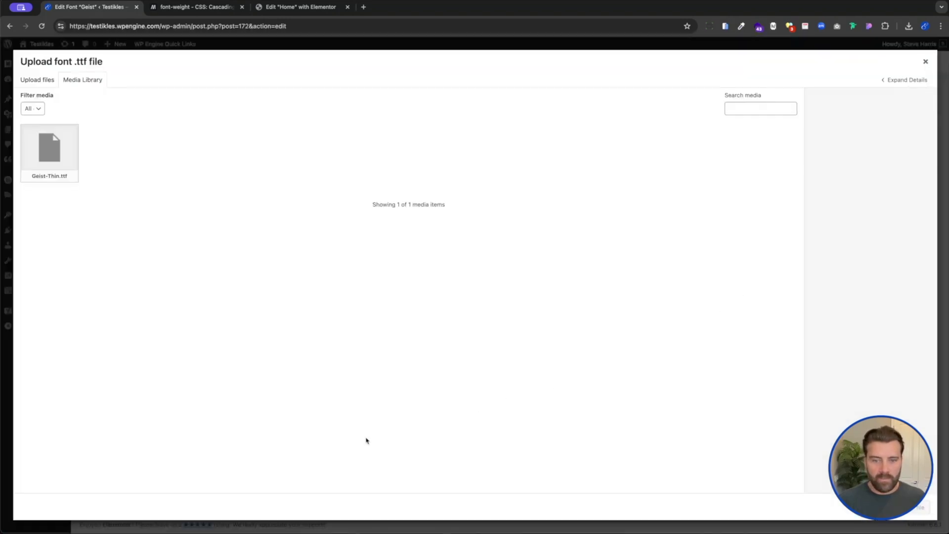
pyautogui.press('super+Tab')
pyautogui.scroll(5, 524, 440)
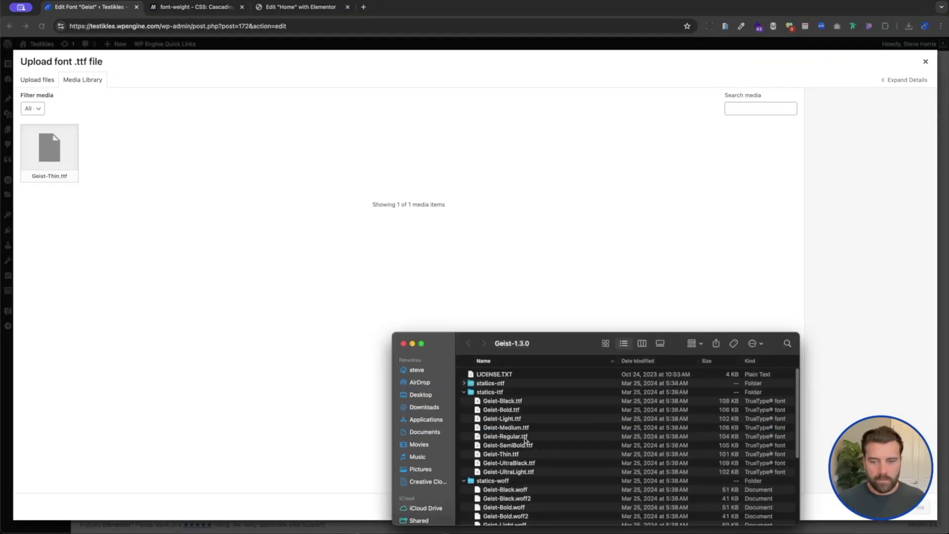
pyautogui.moveTo(518, 439); pyautogui.dragTo(165, 310)
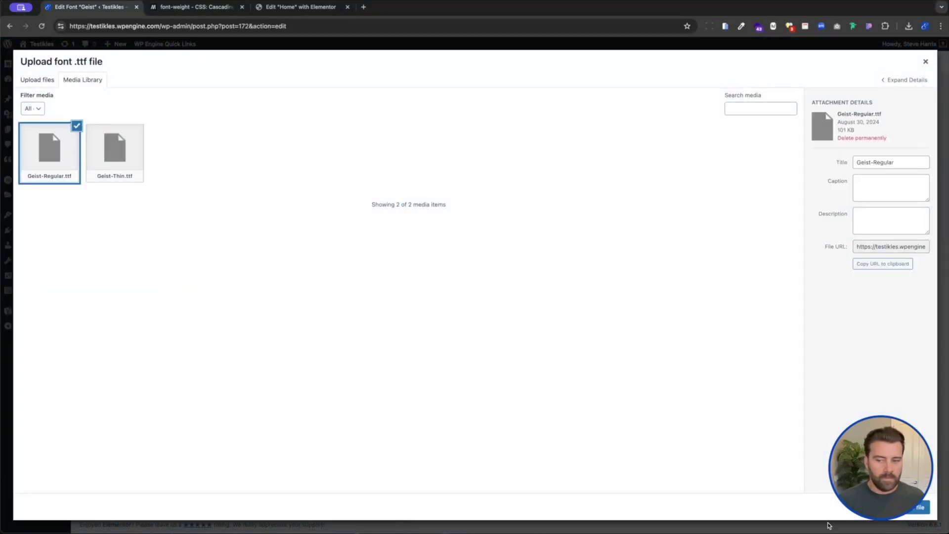
# Step: Insert Geist-Regular.ttf for weight 400, then add a third variation with weight 900
pyautogui.click(918, 507)
pyautogui.click(120, 386)
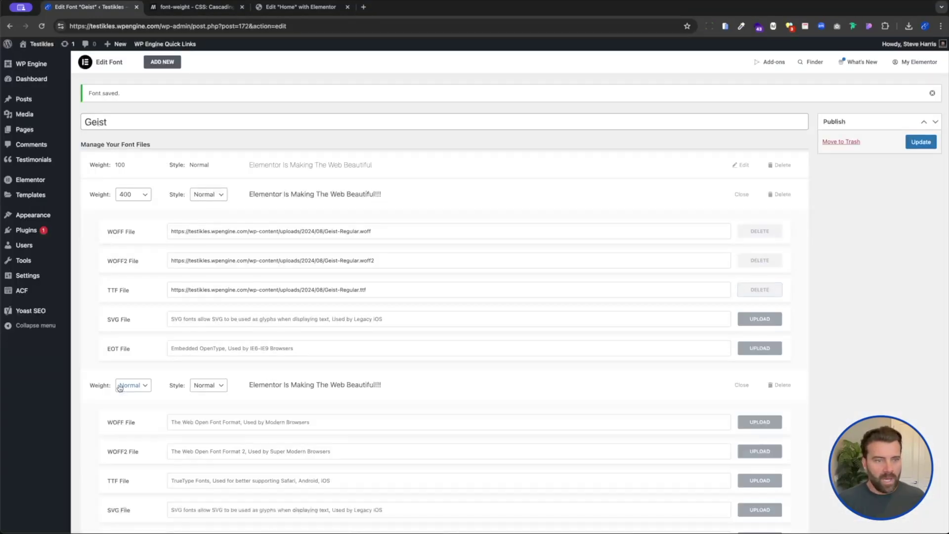
pyautogui.scroll(-2, 241, 371)
pyautogui.click(133, 306)
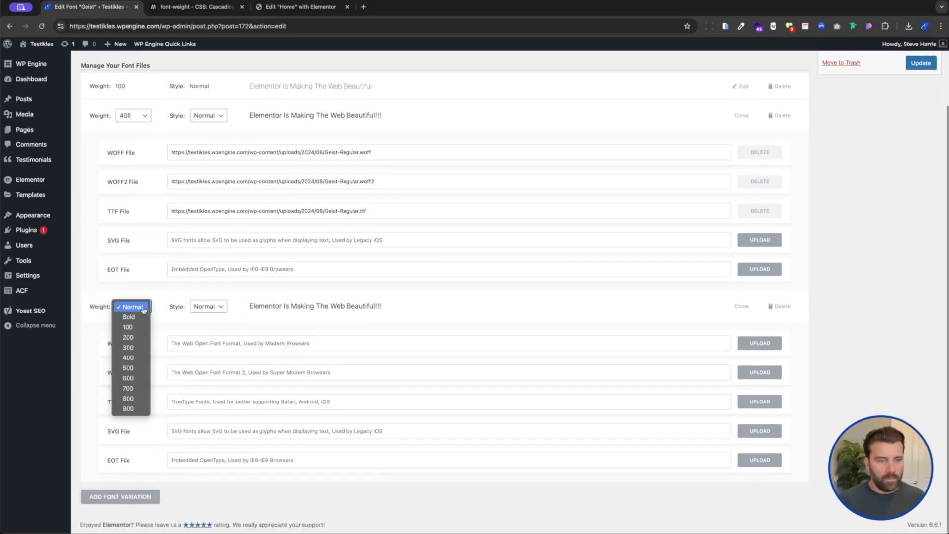
pyautogui.click(159, 407)
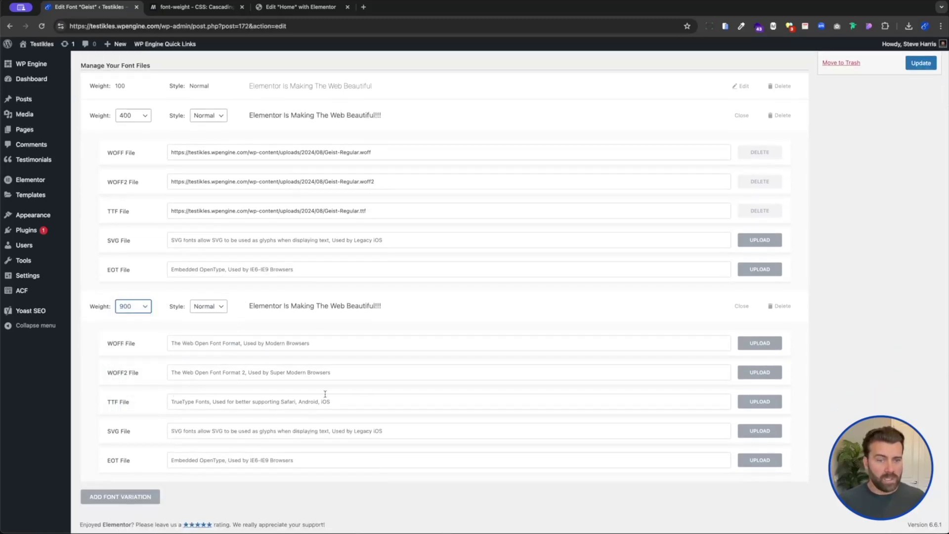
pyautogui.click(192, 7)
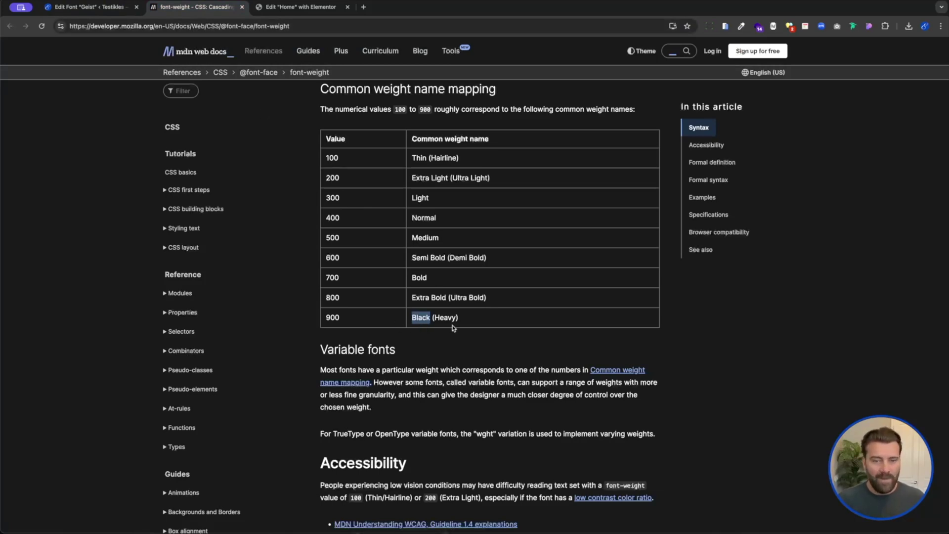
pyautogui.click(106, 10)
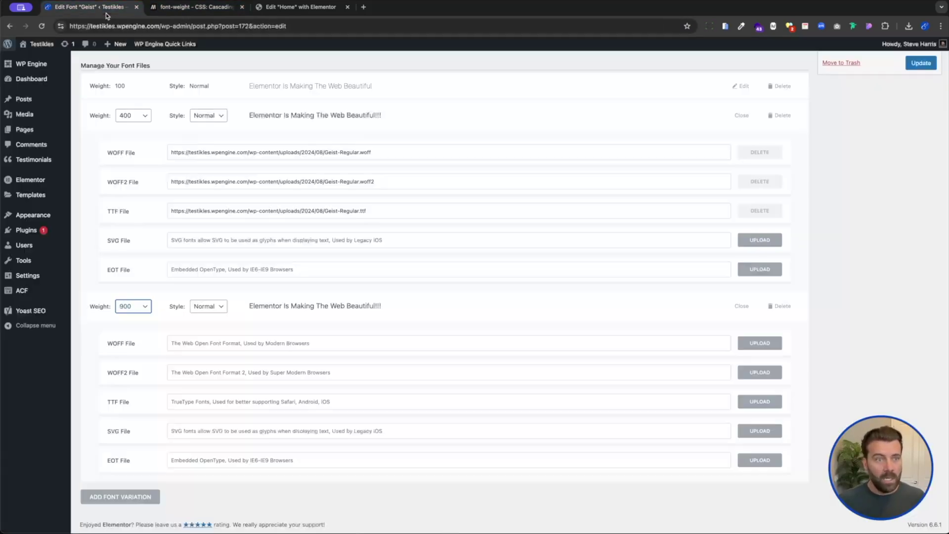
# Step: Upload Geist-UltraBlack.woff as the weight 900 WOFF file
pyautogui.click(759, 343)
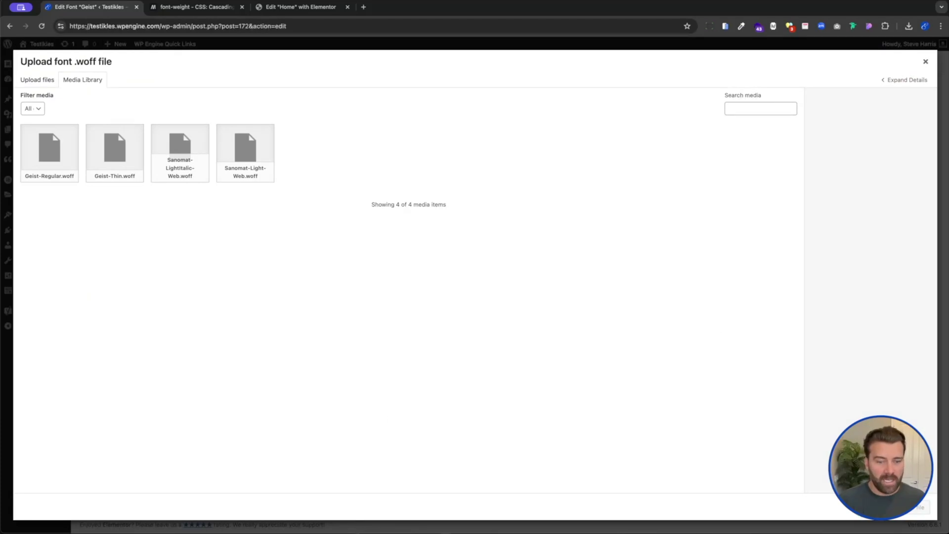
pyautogui.press('super+Tab')
pyautogui.scroll(-5, 549, 432)
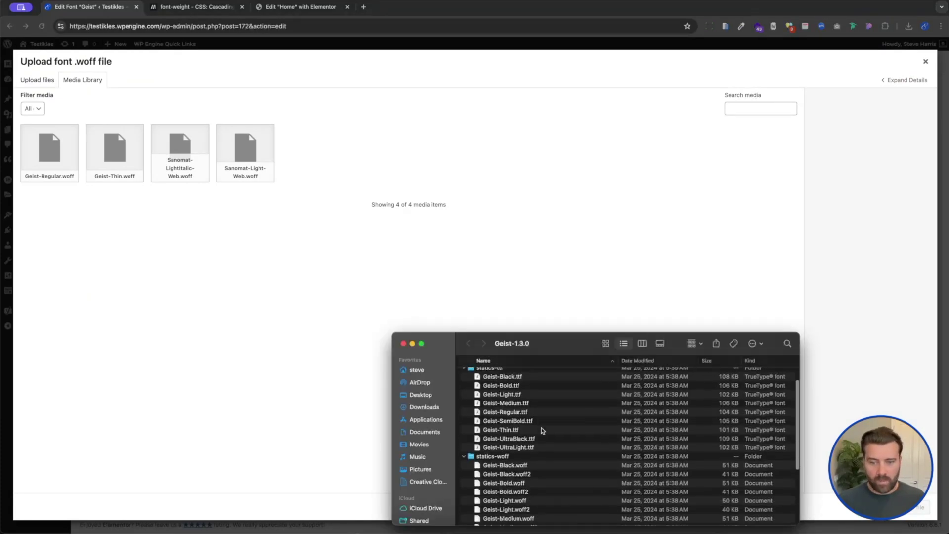
pyautogui.scroll(-5, 579, 438)
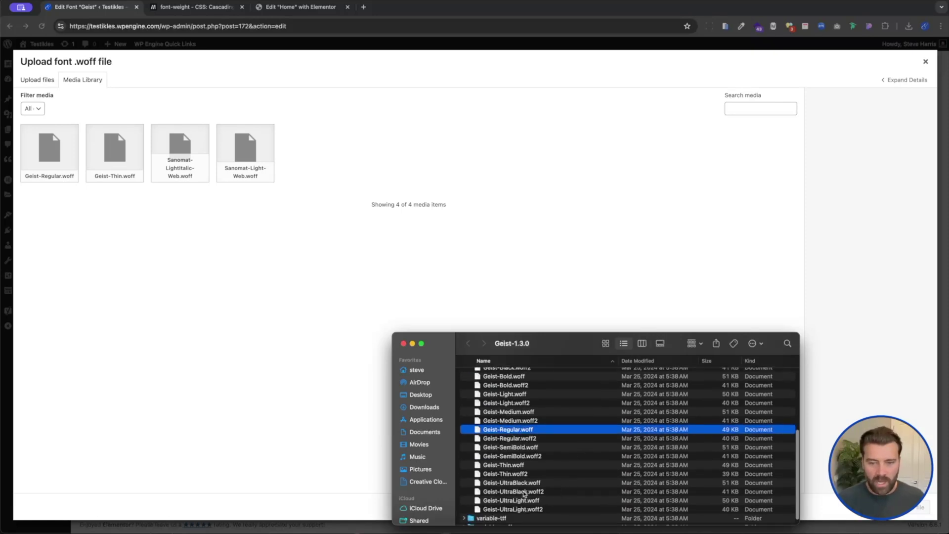
pyautogui.moveTo(519, 483); pyautogui.dragTo(199, 331)
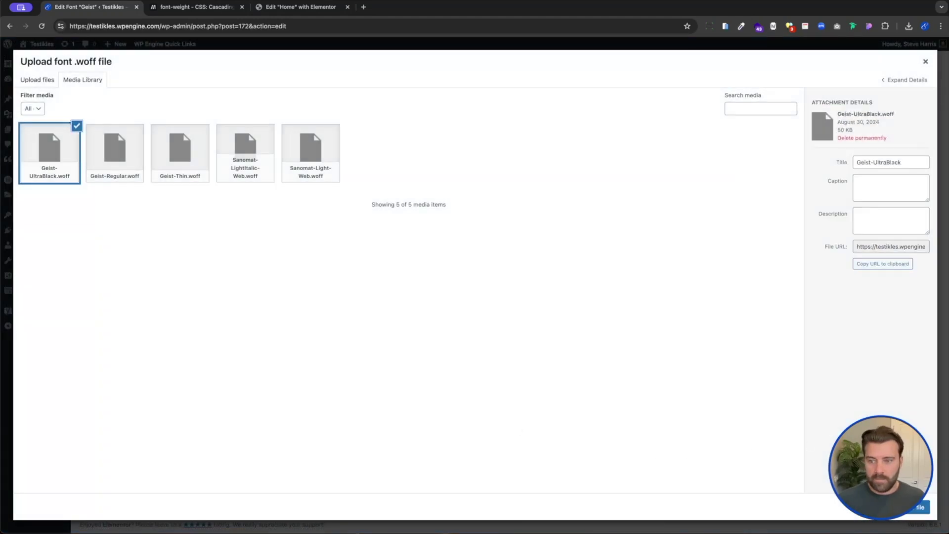
pyautogui.click(921, 507)
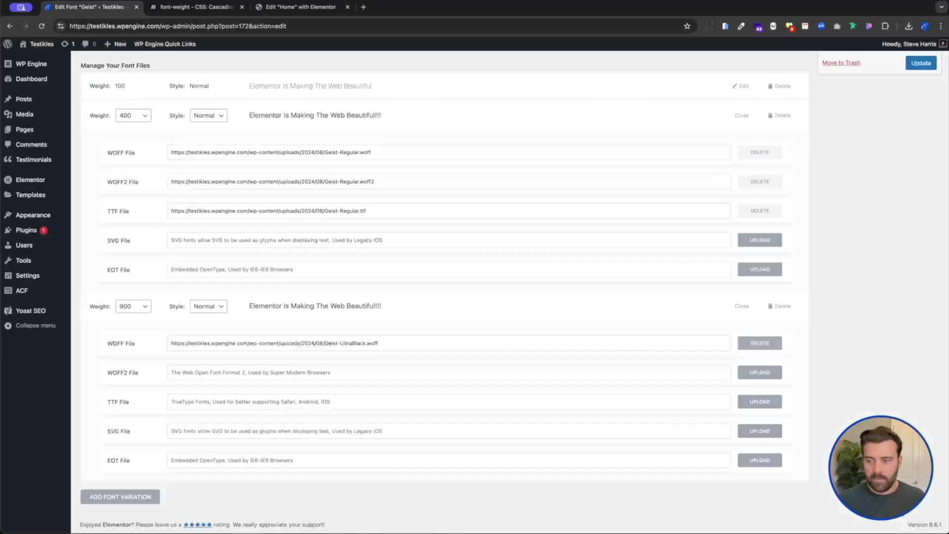
# Step: Upload Geist-UltraBlack.woff2 as the weight 900 WOFF2 file
pyautogui.click(760, 372)
pyautogui.press('super+Tab')
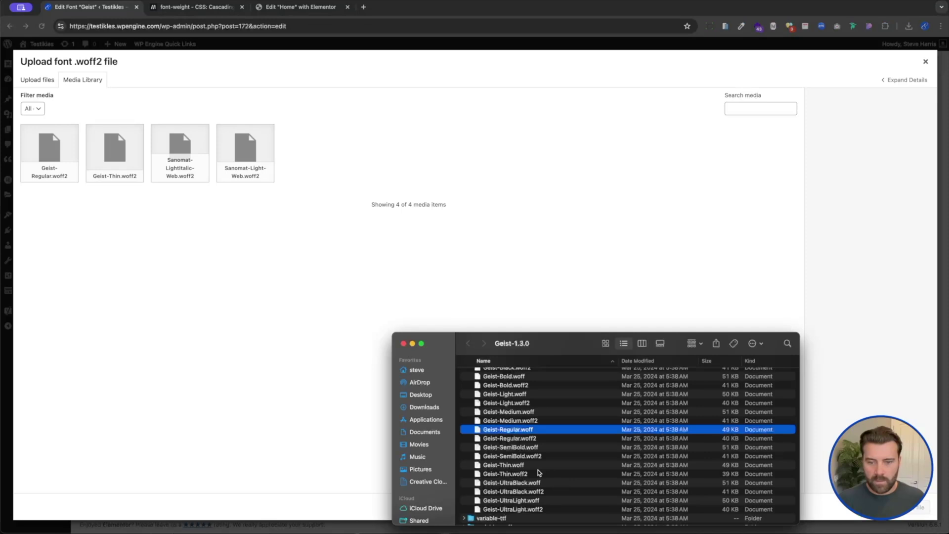
pyautogui.scroll(-1, 536, 465)
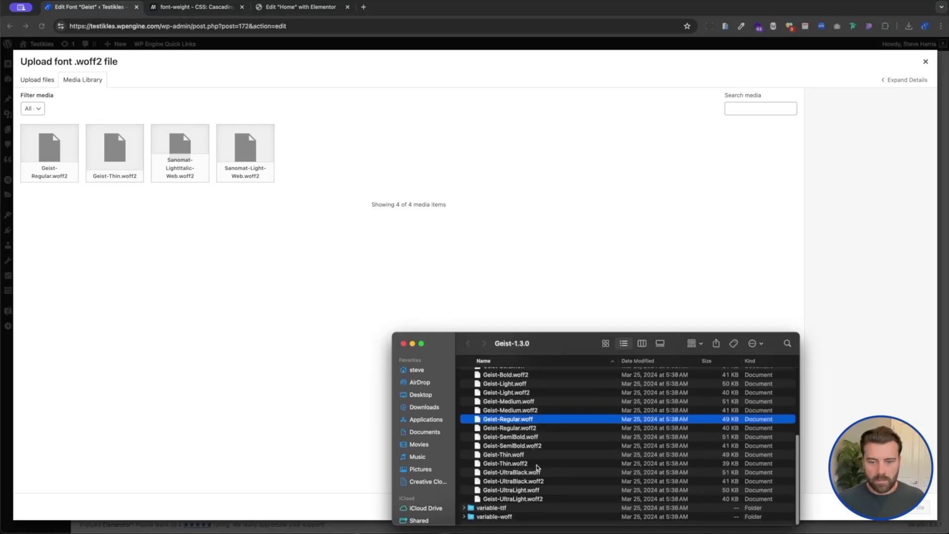
pyautogui.moveTo(529, 486); pyautogui.dragTo(220, 459)
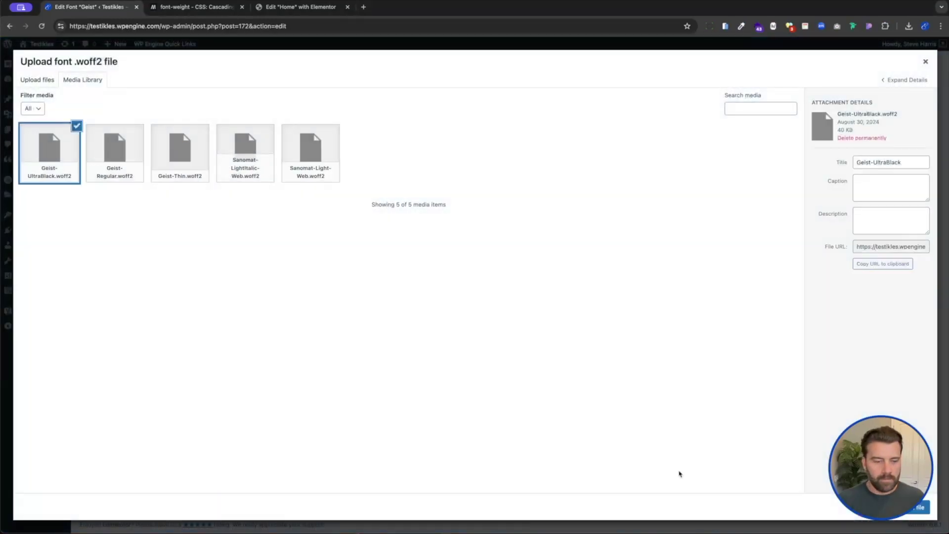
pyautogui.click(920, 507)
# Step: Upload Geist-UltraBlack.ttf as the weight 900 TTF file
pyautogui.click(759, 402)
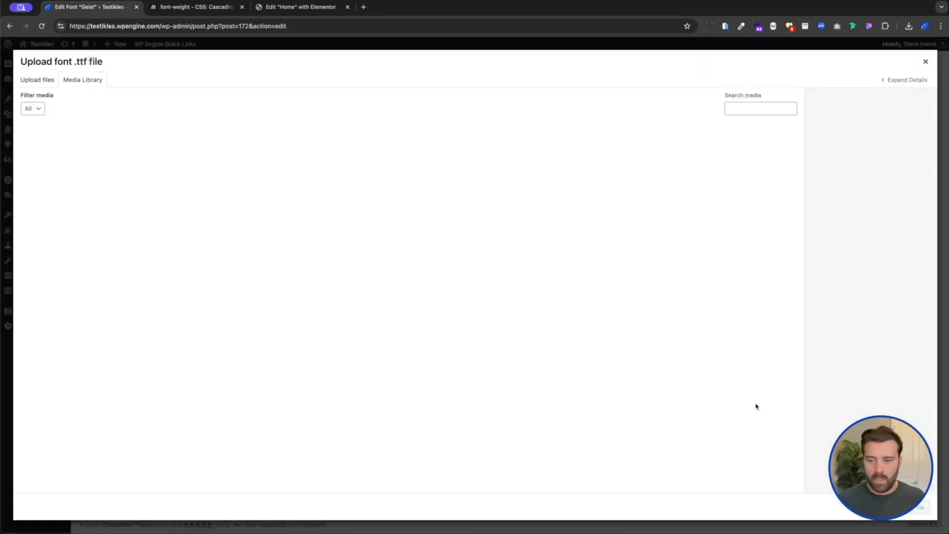
pyautogui.press('super+Tab')
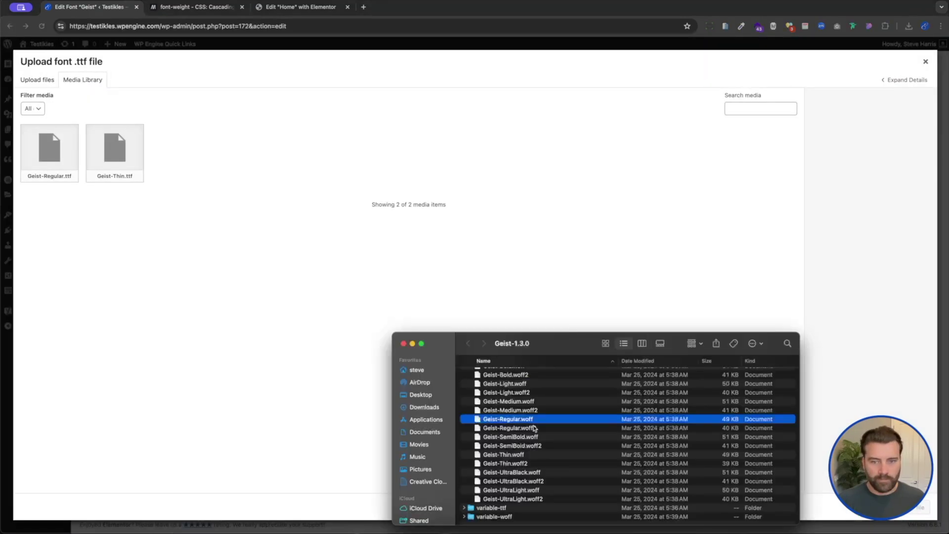
pyautogui.scroll(10, 533, 428)
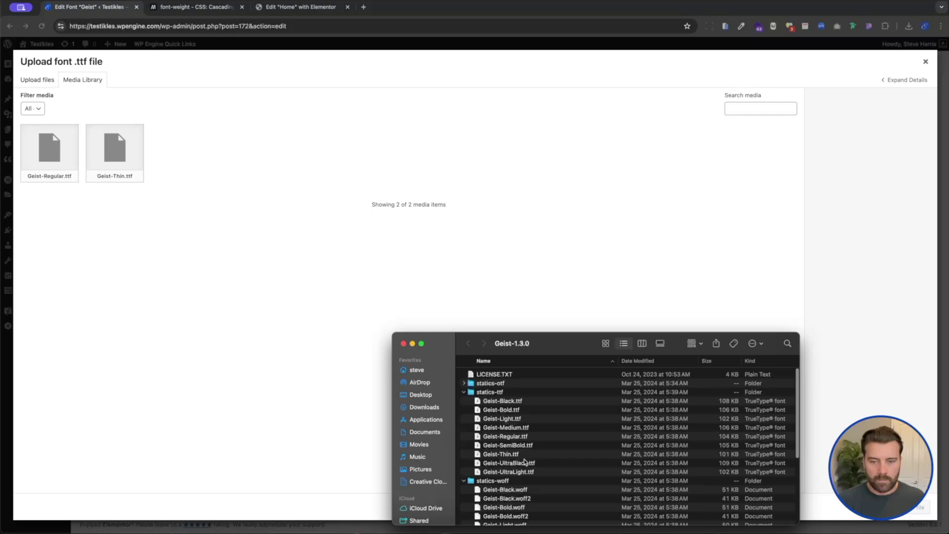
pyautogui.moveTo(523, 464); pyautogui.dragTo(492, 353)
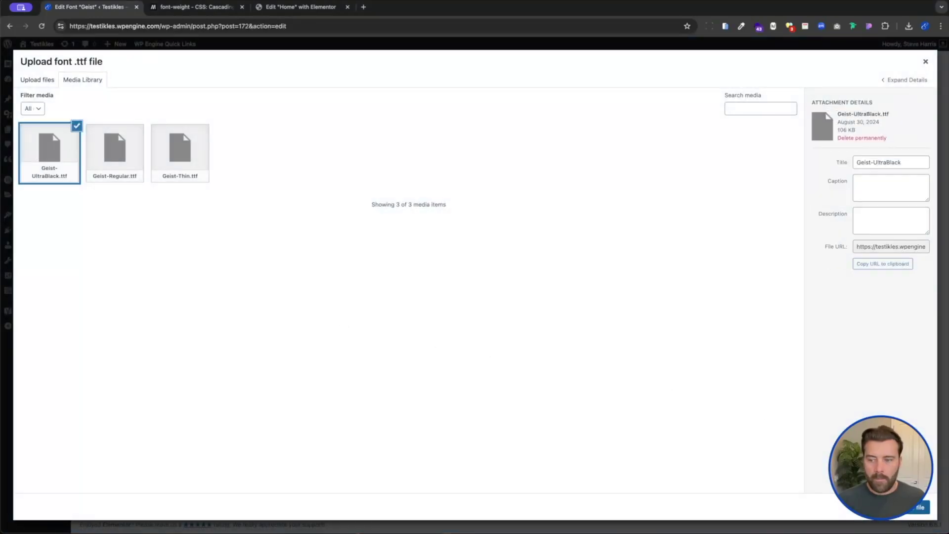
pyautogui.click(920, 507)
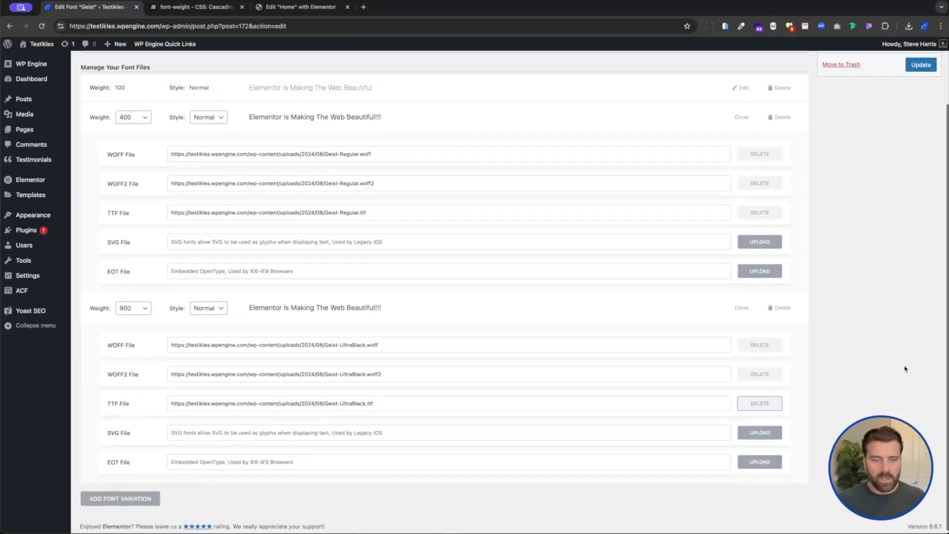
pyautogui.scroll(3, 905, 368)
# Step: Update the Geist font to store its 100, 400 and 900 weight variations
pyautogui.click(921, 143)
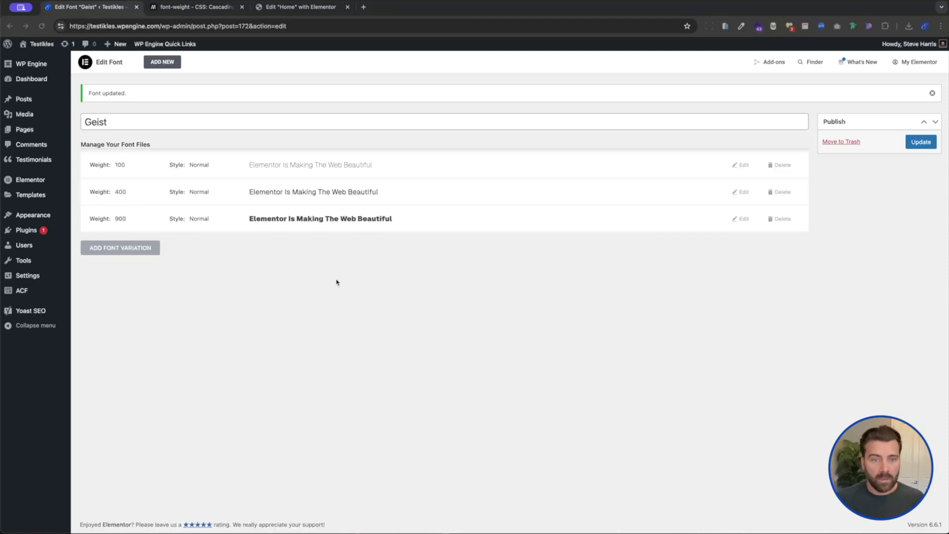
# Step: Reload the Home page's Elementor editor so it picks up the Geist font
pyautogui.click(290, 10)
pyautogui.scroll(-2, 603, 251)
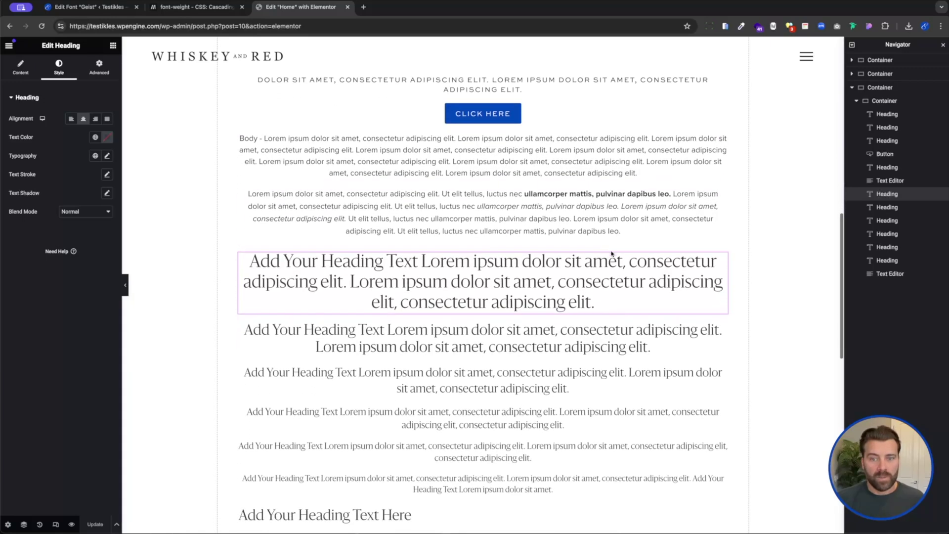
pyautogui.click(42, 26)
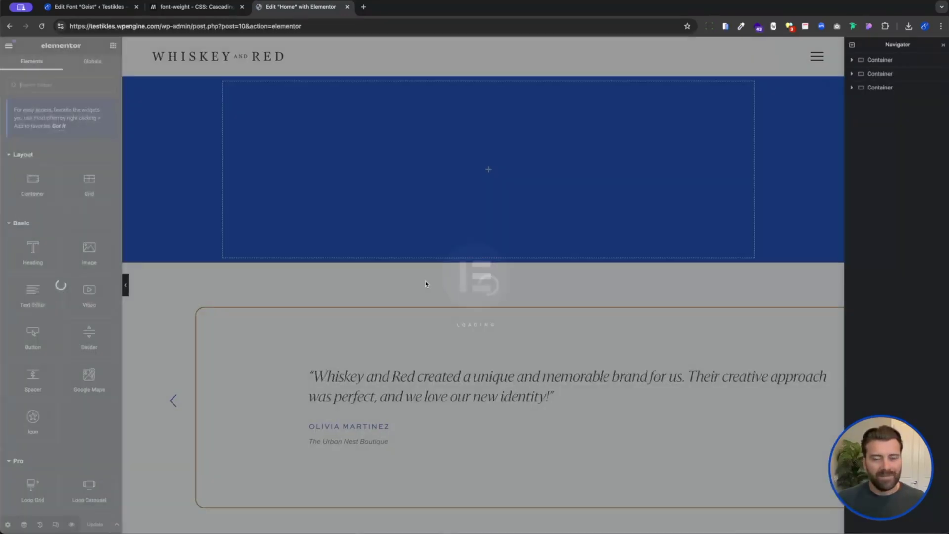
# Step: Select the first large 'Add Your Heading Text' heading and show its Style typography settings
pyautogui.scroll(-5, 445, 296)
pyautogui.scroll(-10, 471, 329)
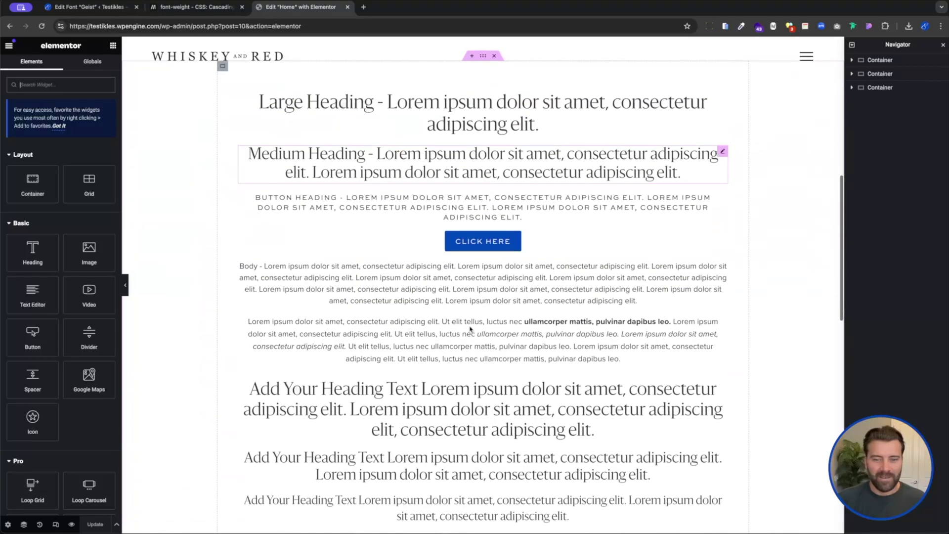
pyautogui.click(388, 147)
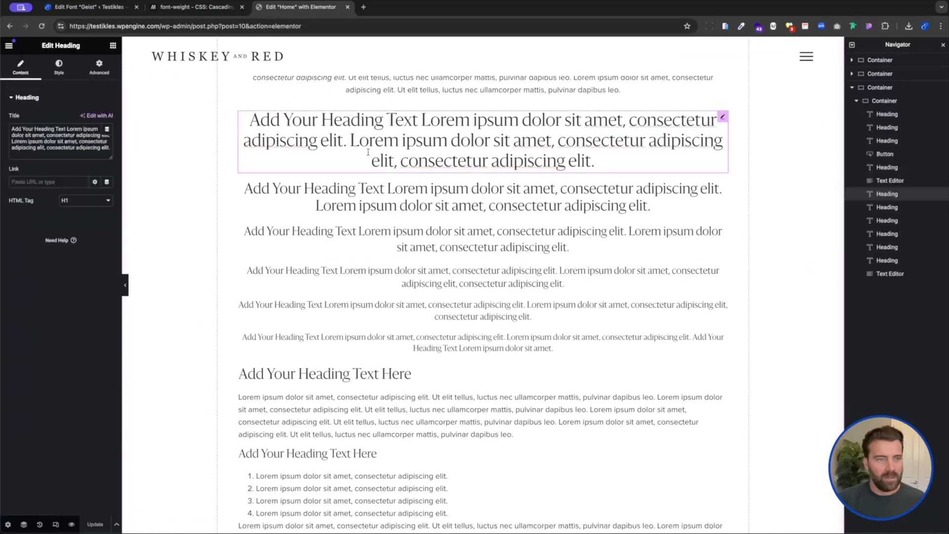
pyautogui.click(61, 74)
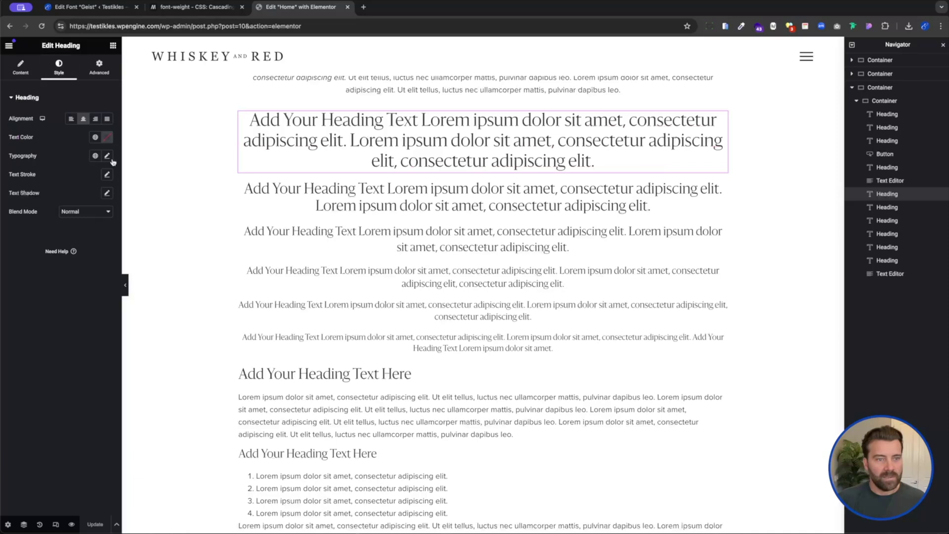
pyautogui.click(108, 156)
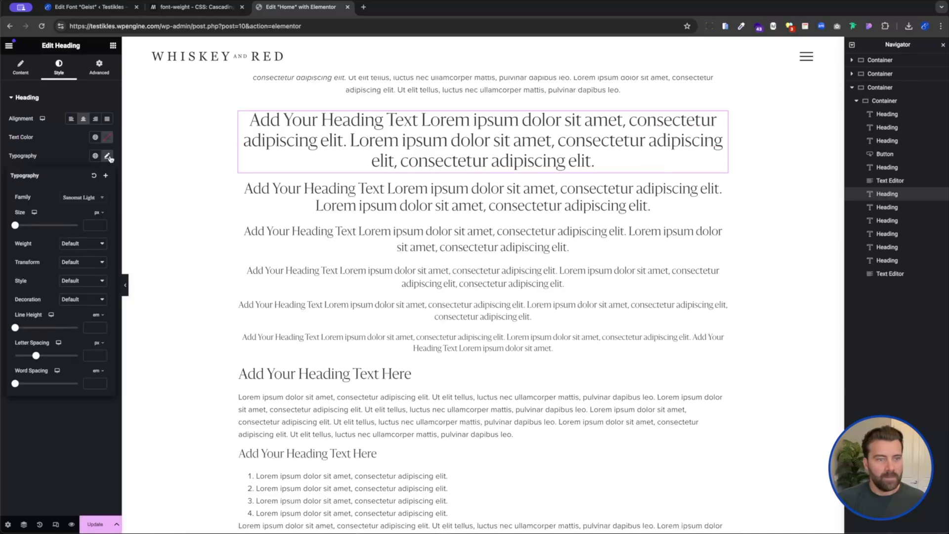
# Step: Set the heading font to Geist, try weights 900 and 400, then settle on 100 (Thin)
pyautogui.click(95, 199)
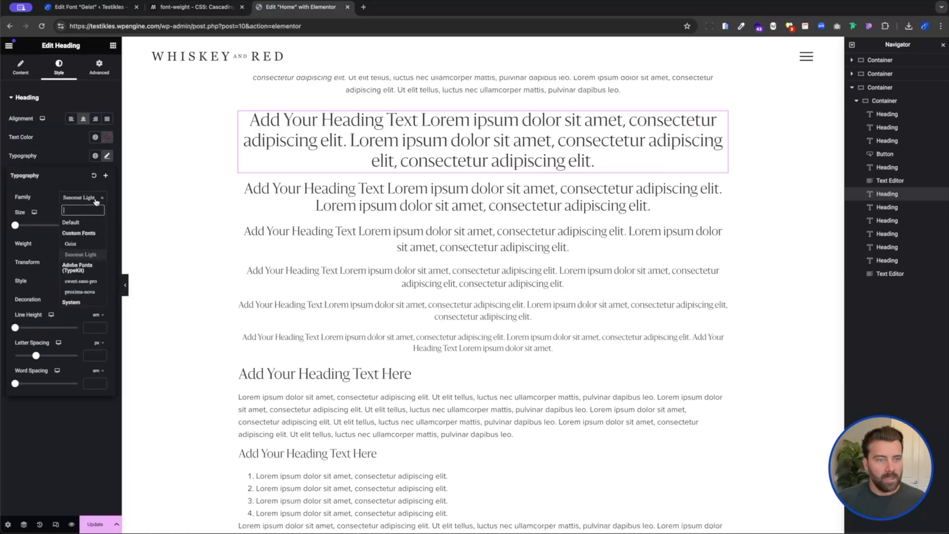
pyautogui.click(85, 245)
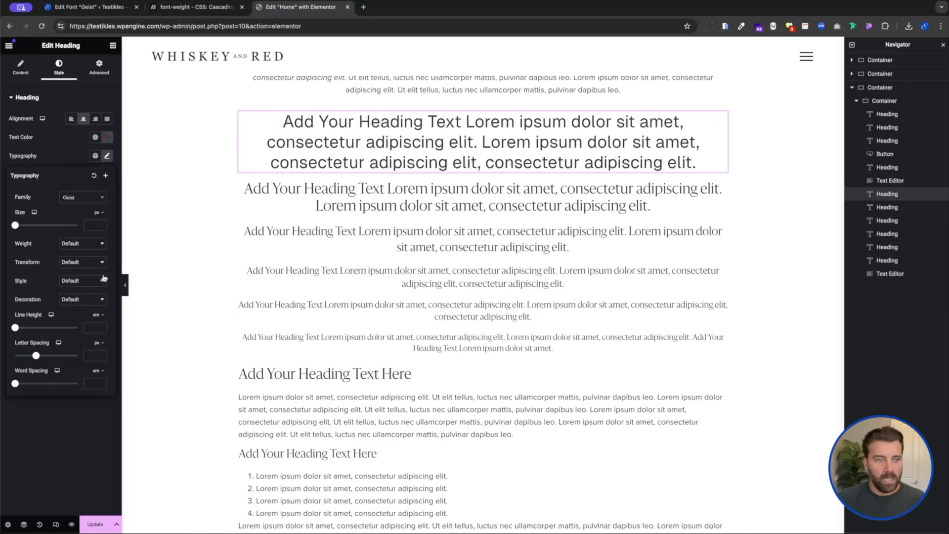
pyautogui.click(77, 247)
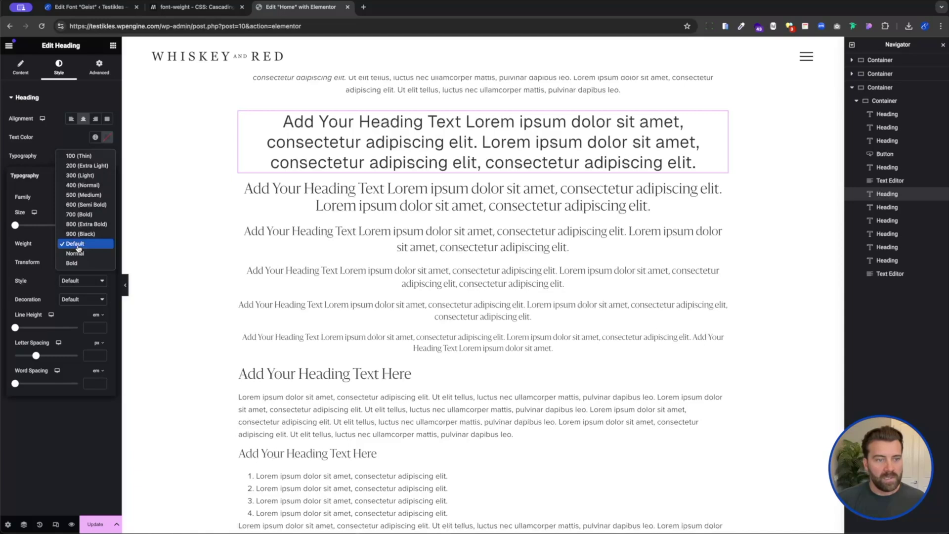
pyautogui.click(79, 234)
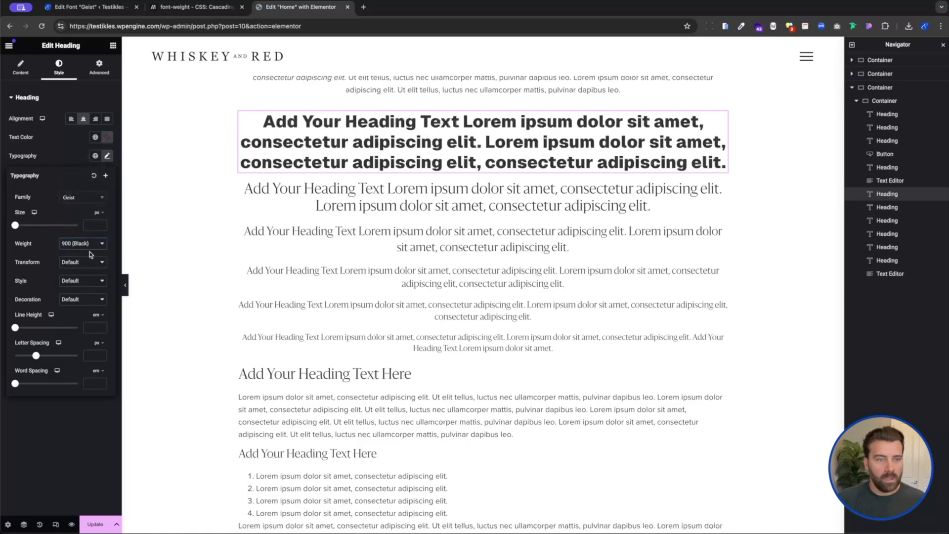
pyautogui.click(90, 248)
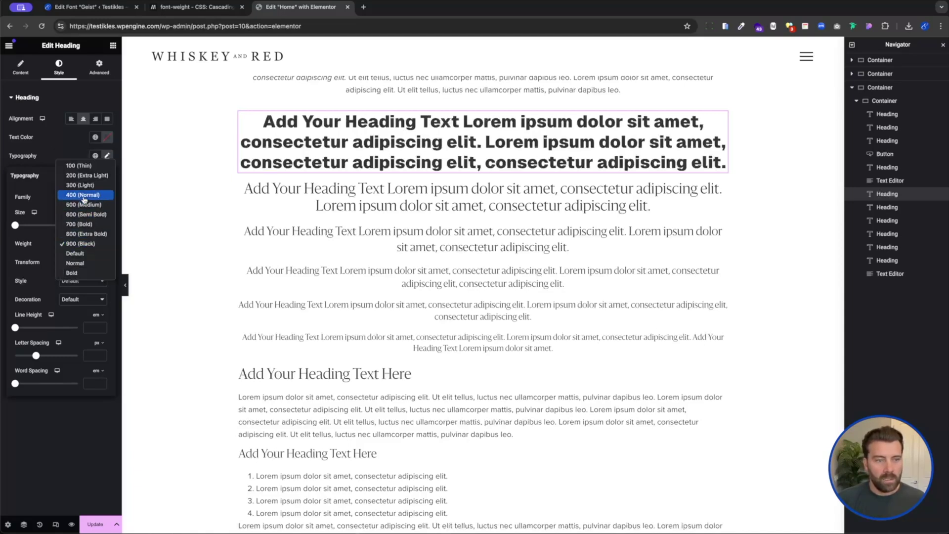
pyautogui.click(84, 199)
pyautogui.click(83, 243)
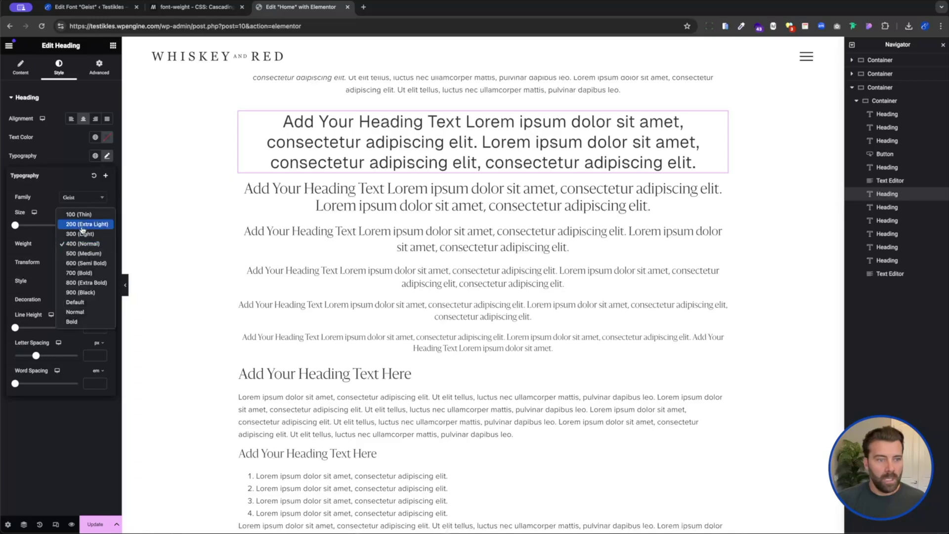
pyautogui.click(79, 213)
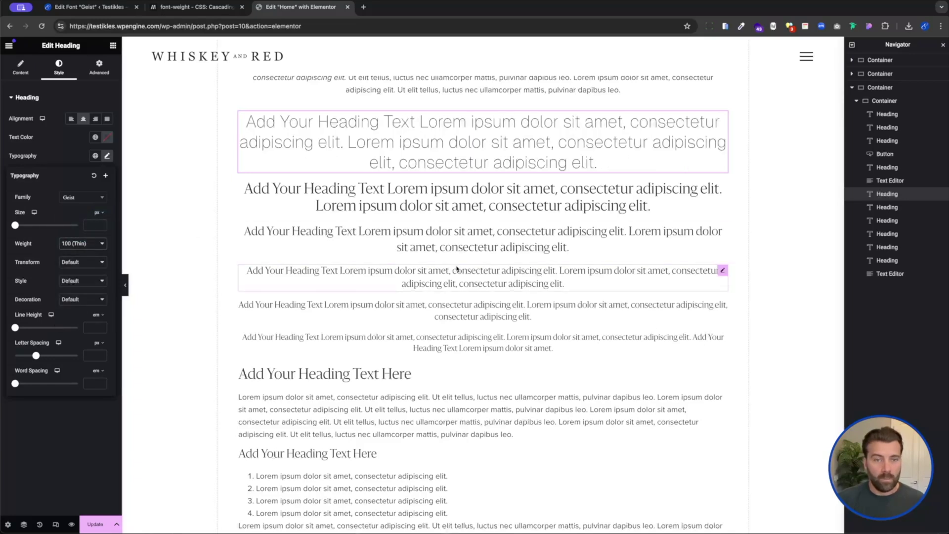